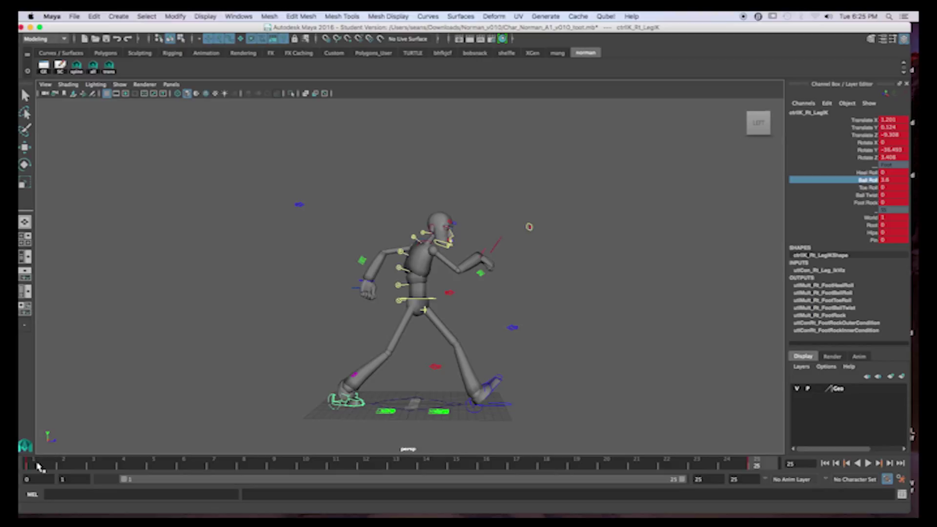
Play back the walk, select all of the character's controls and move their frame 25 keys to frame 7.
key(alt+v)
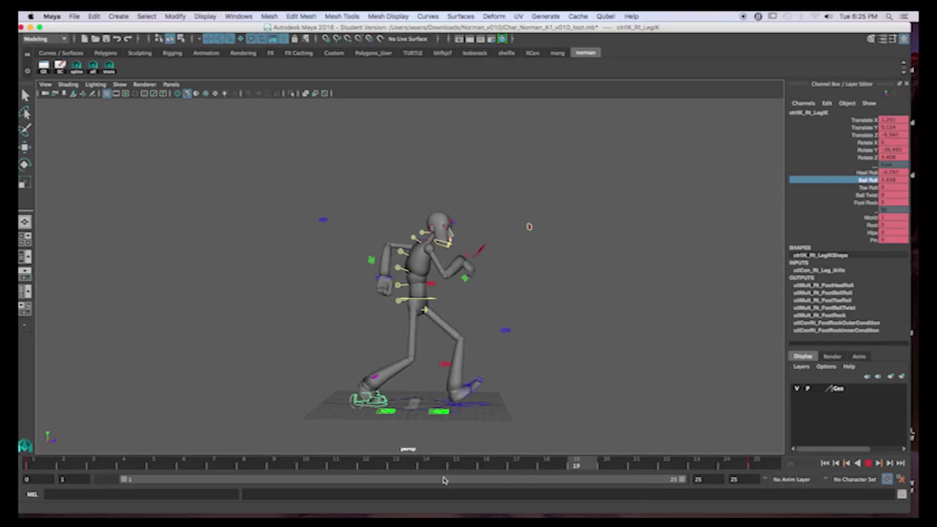
click(34, 460)
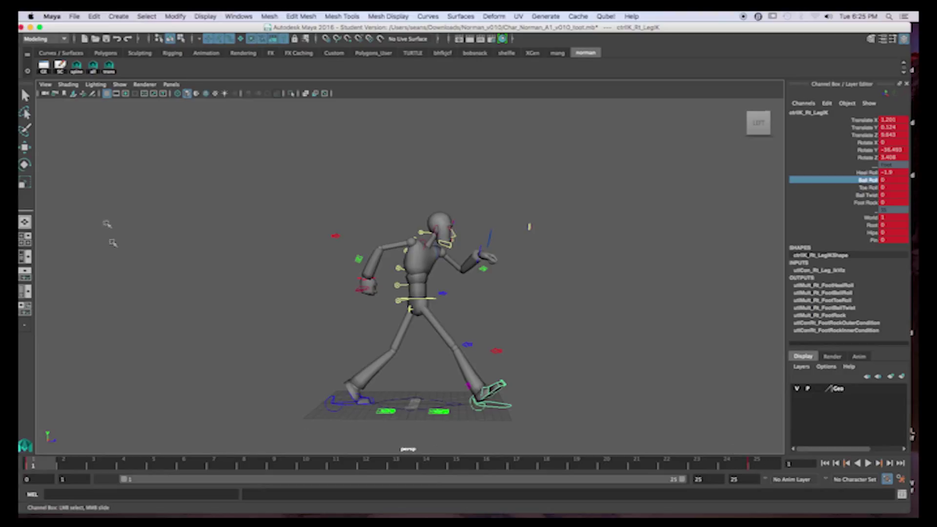
click(64, 104)
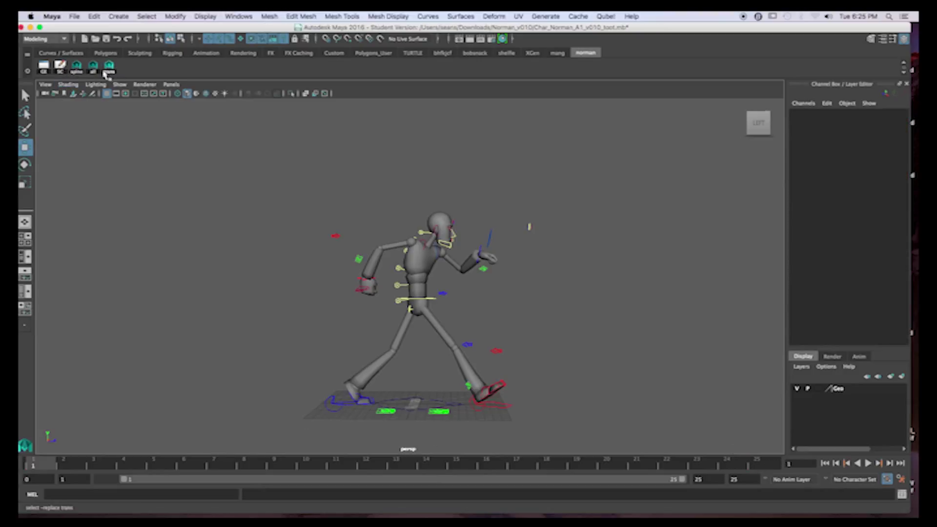
click(96, 72)
click(761, 464)
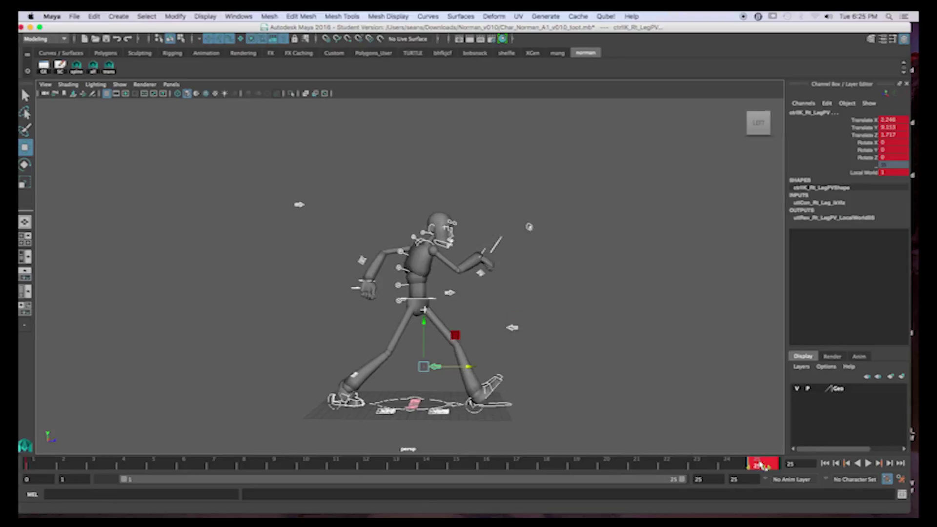
mouse_move(763, 465)
mouse_down()
mouse_move(379, 468)
mouse_move(368, 478)
mouse_move(222, 469)
mouse_up()
click(49, 466)
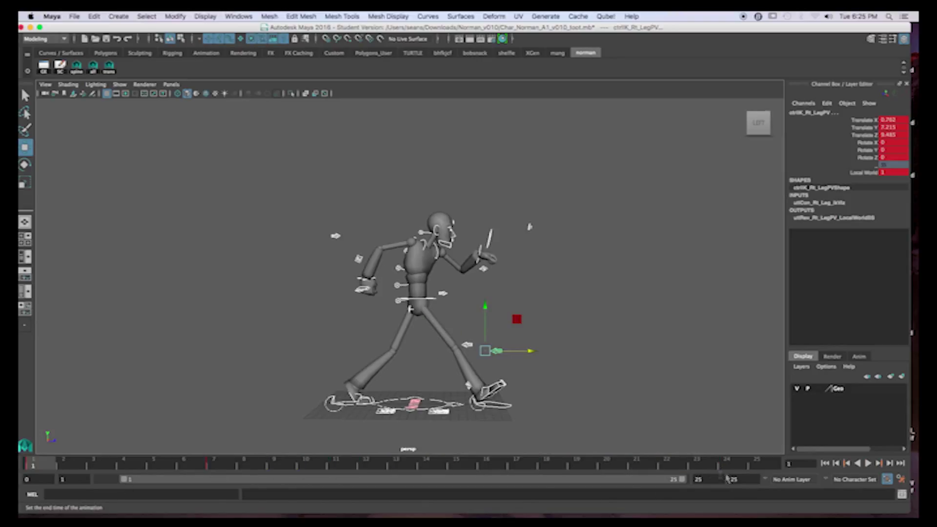
Shorten the playback range to end at frame 16 and move the frame 7 keys to frame 9.
drag(684, 481, 478, 485)
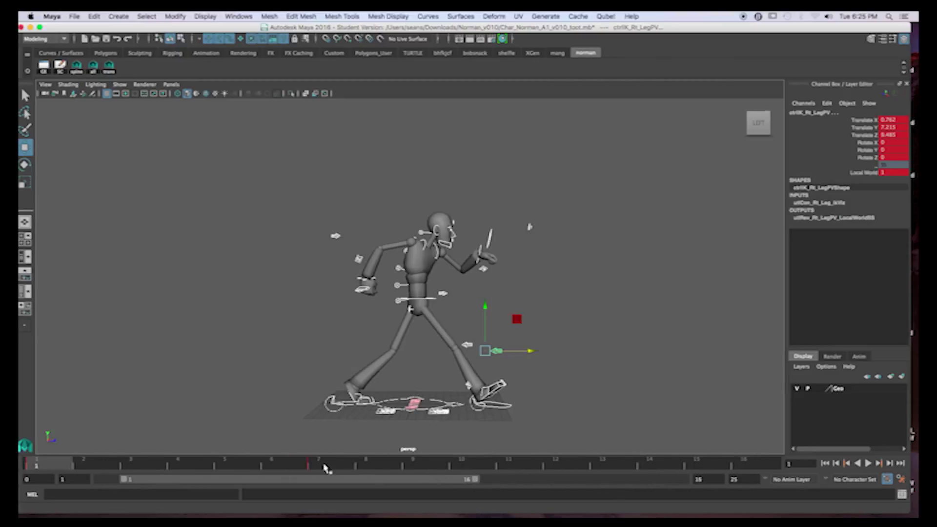
click(323, 465)
shift+click(331, 465)
drag(345, 467, 439, 467)
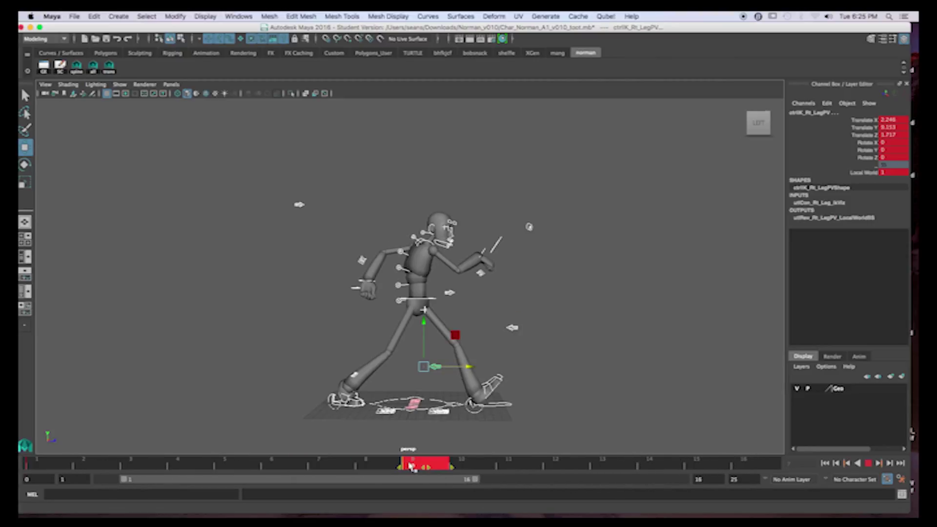
Compare the poses at frames 1, 5 and 9 and scrub through the frames in between.
click(37, 465)
click(222, 464)
click(433, 464)
click(41, 465)
drag(71, 466, 189, 470)
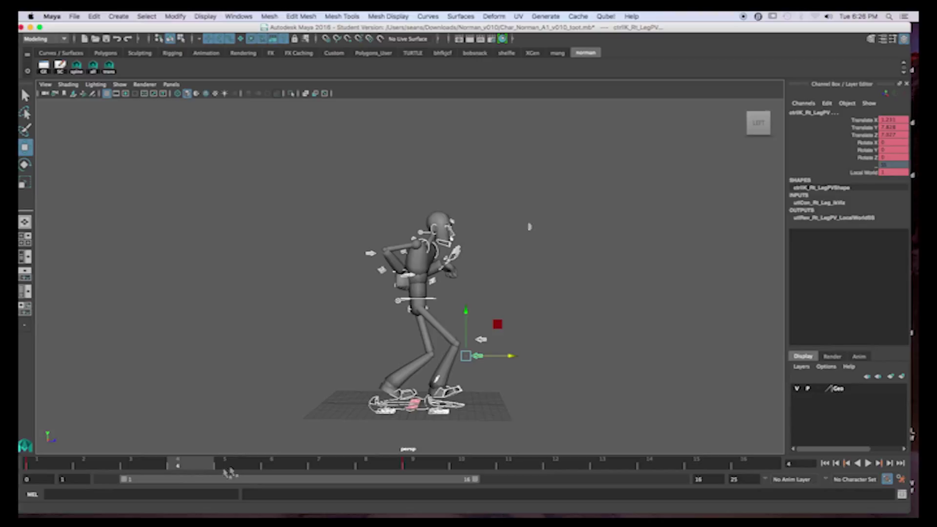
click(53, 466)
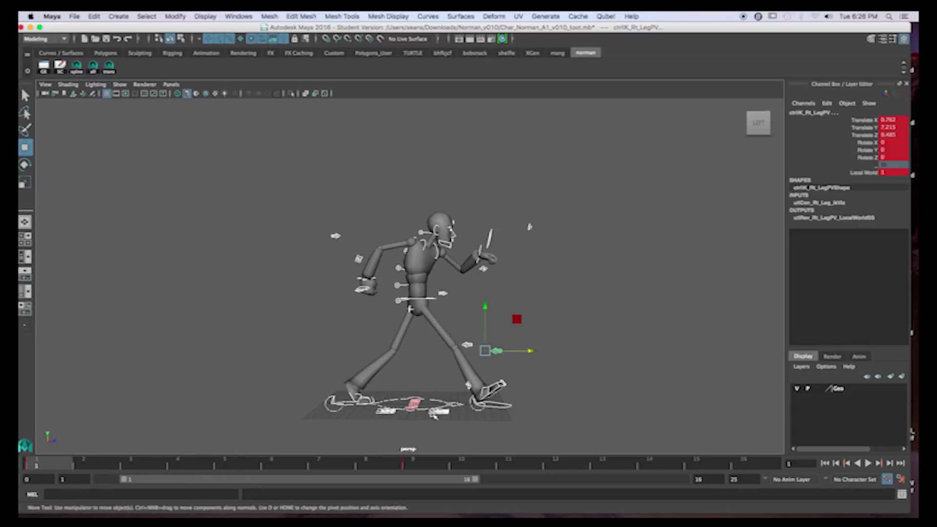
At frame 1, move the left foot control forward to about -1.45 in Translate Z and set its Ball Roll to 0.
click(333, 411)
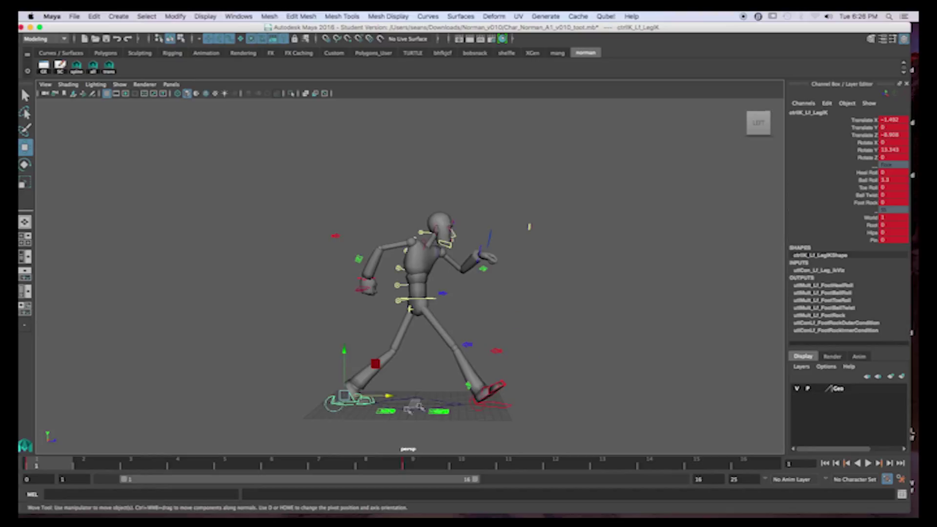
drag(387, 393, 441, 397)
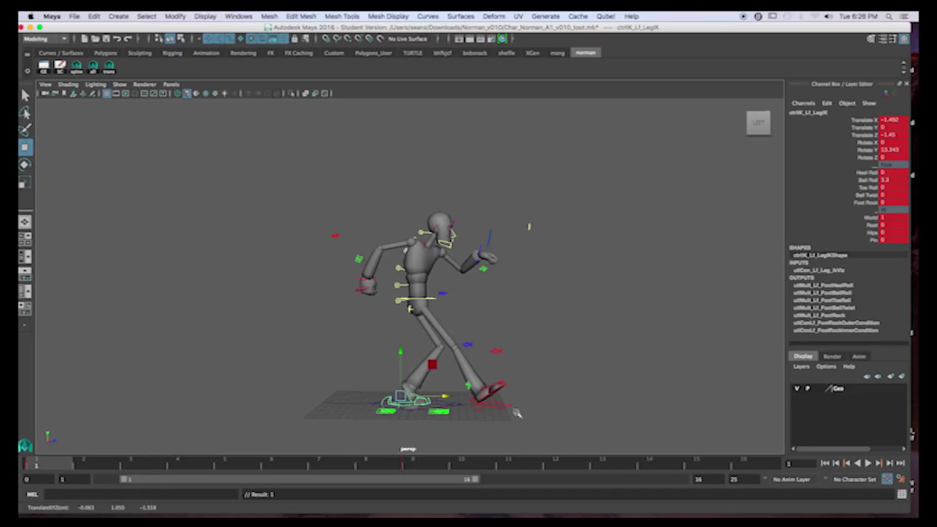
double_click(894, 181)
text(0)
key(Return)
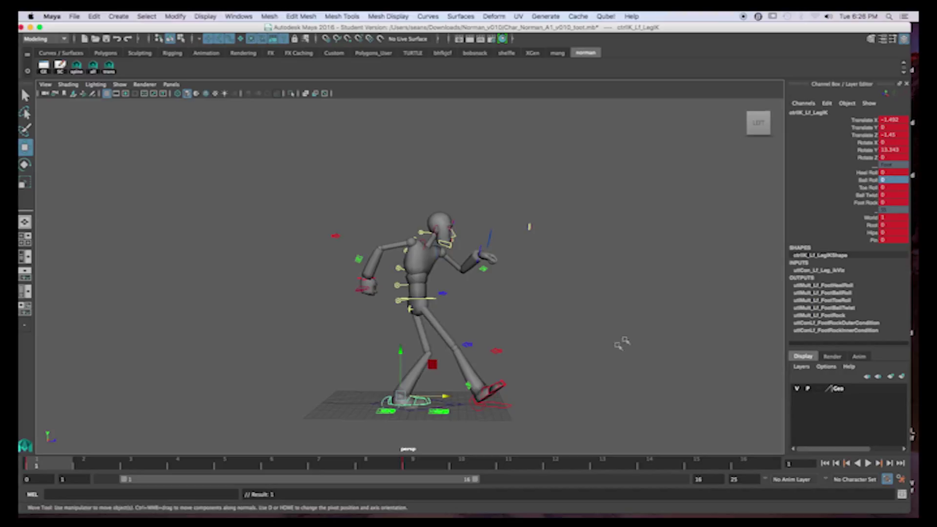
Set the right foot's Heel, Ball and Toe Roll to 0 and move it back to about 4.26 in Translate Z.
click(478, 411)
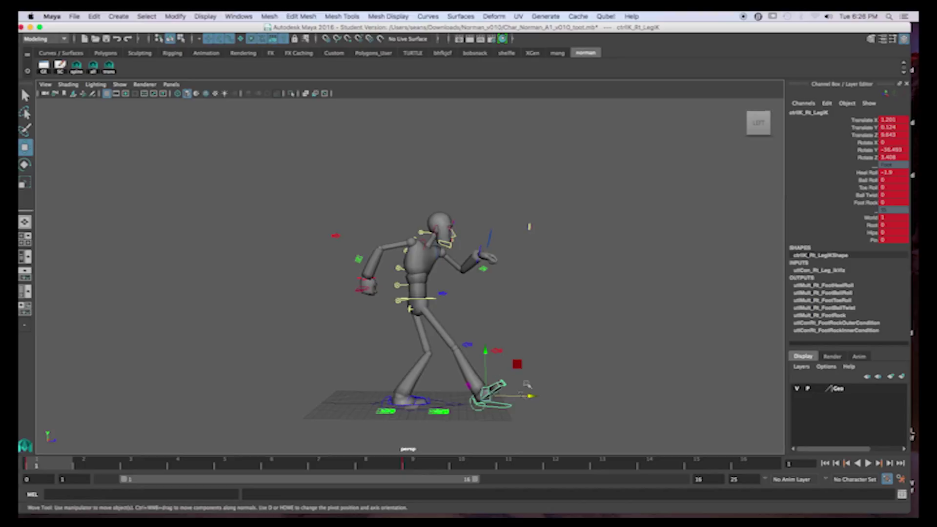
drag(886, 173, 883, 188)
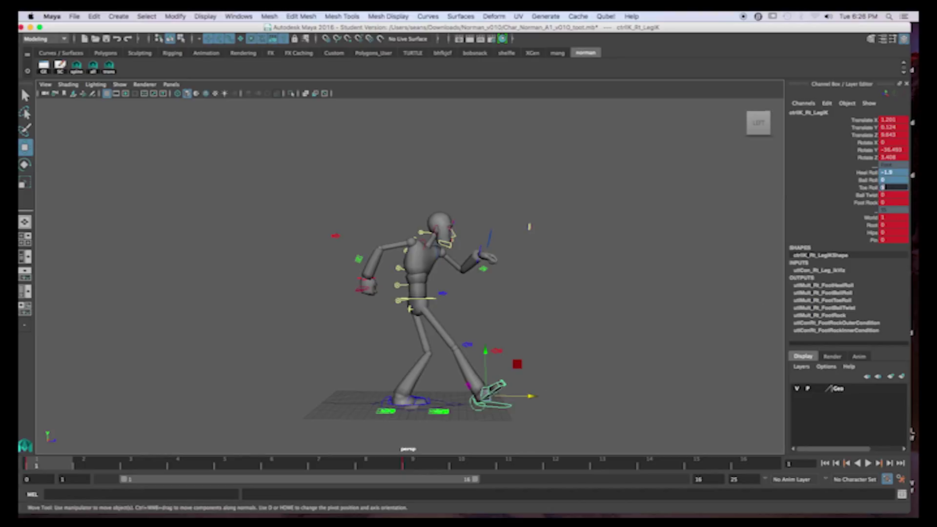
text(0)
key(Return)
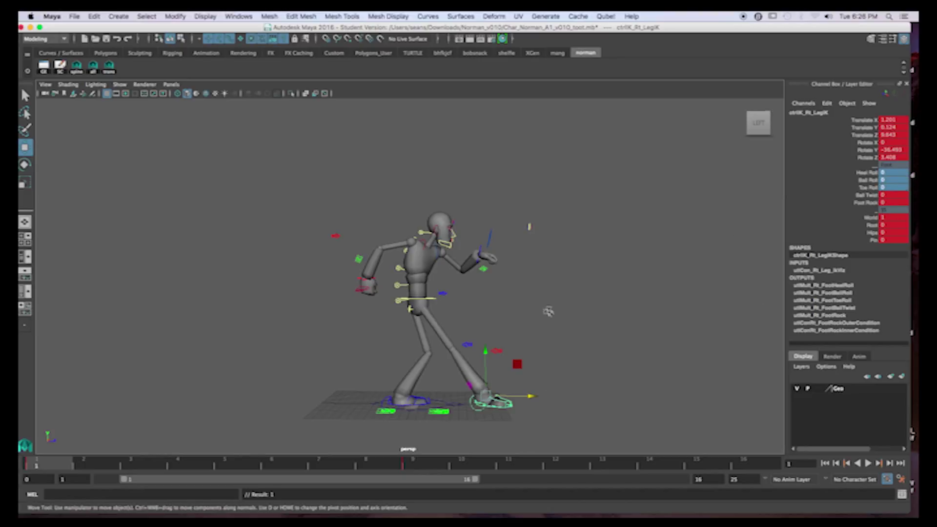
drag(531, 397, 487, 393)
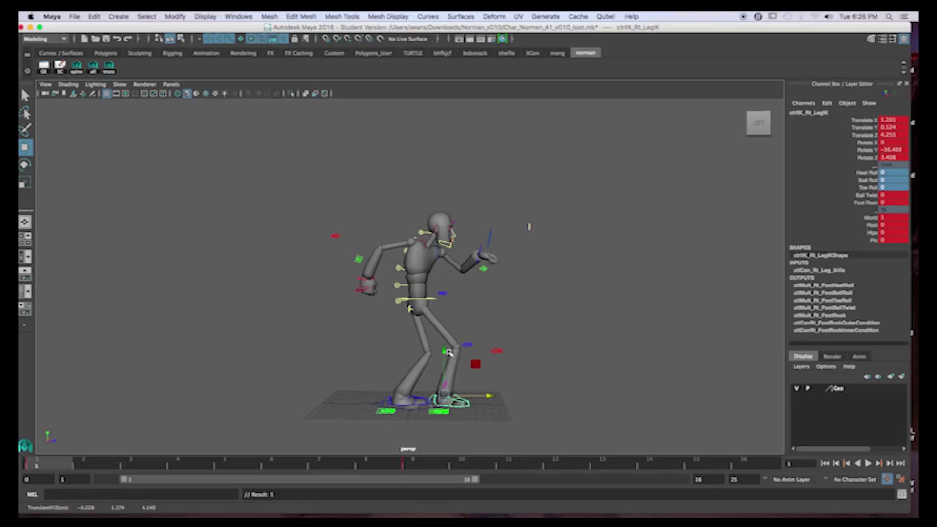
Raise the right foot to about 4.1 in Translate Y and pitch its toes down to about 60 degrees in Rotate X.
alt+drag(397, 379, 406, 378)
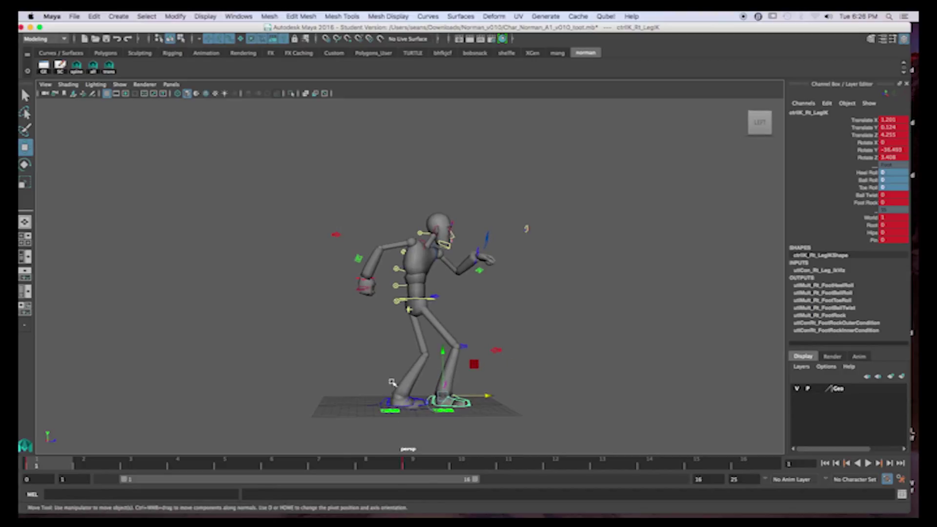
alt+right_drag(391, 383, 536, 381)
alt+drag(504, 410, 488, 412)
alt+middle_drag(487, 412, 494, 336)
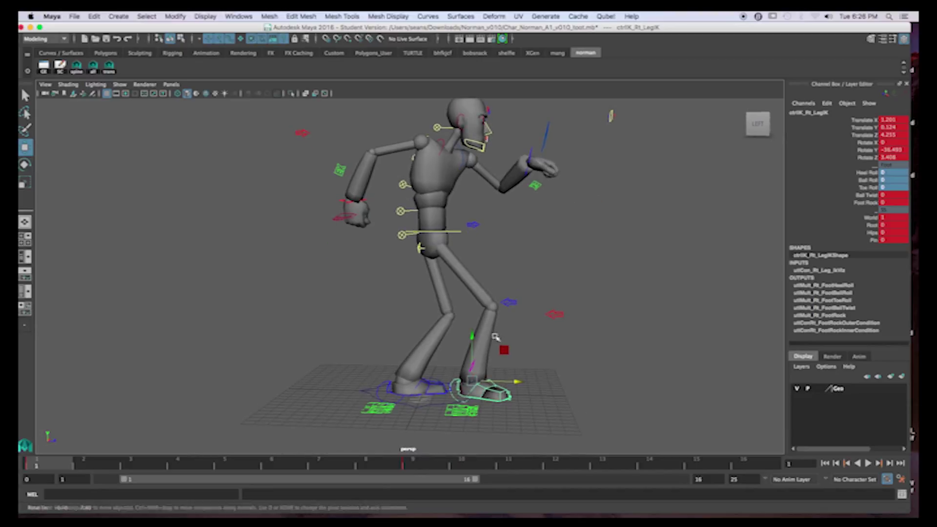
drag(471, 339, 477, 307)
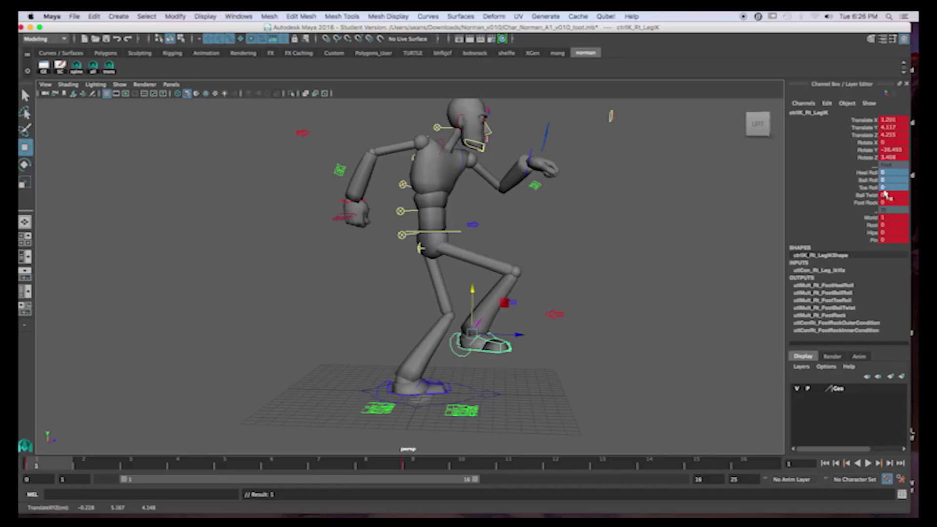
key(e)
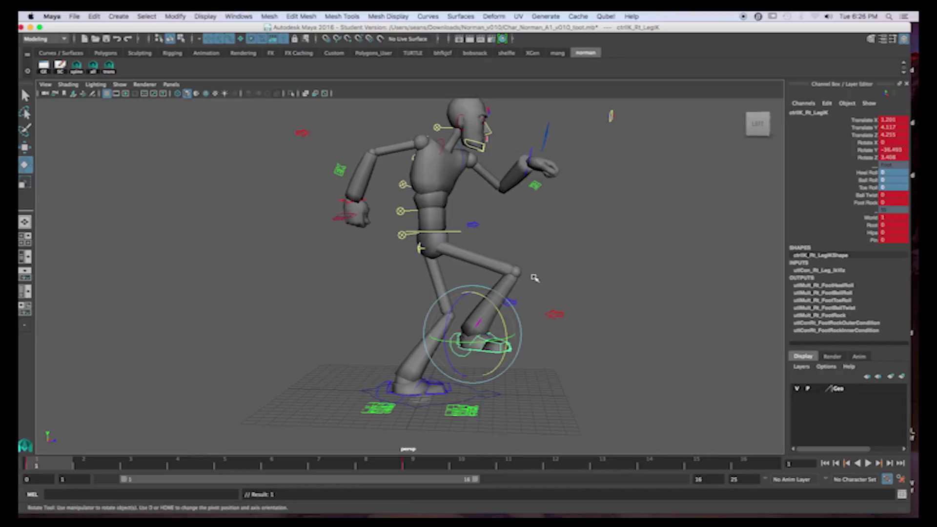
drag(502, 315, 577, 346)
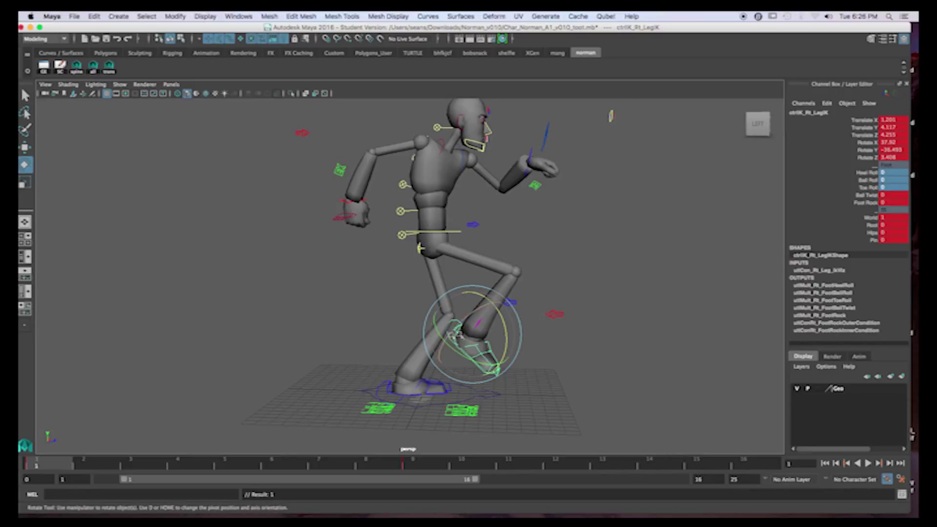
drag(502, 335, 495, 341)
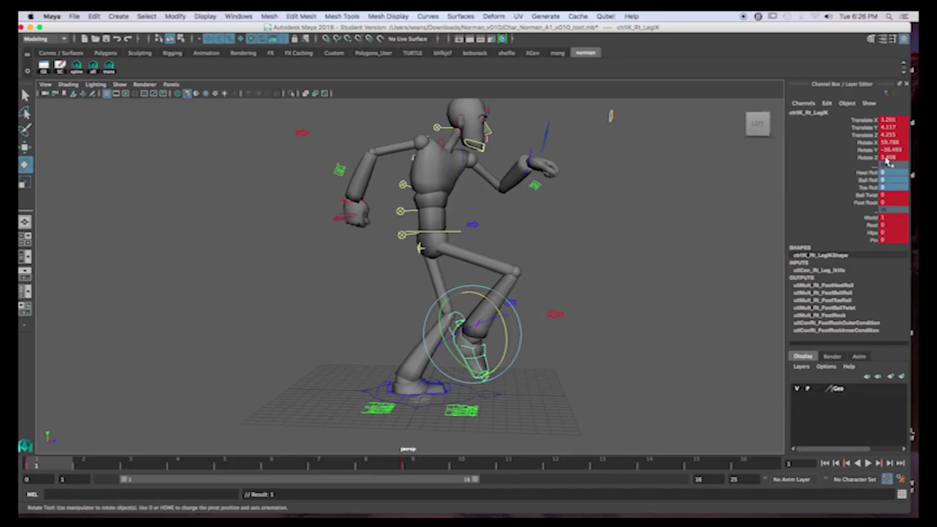
click(622, 352)
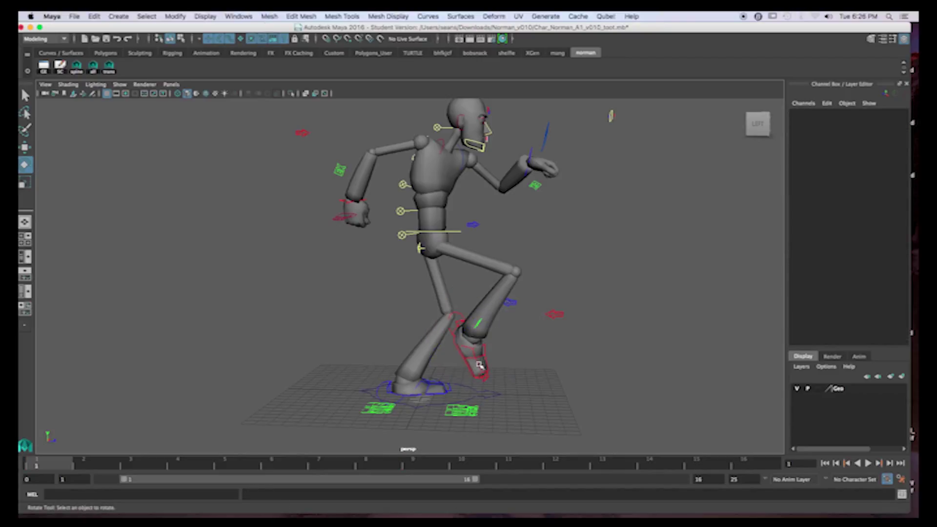
click(480, 365)
drag(505, 359, 510, 380)
key(z)
click(583, 374)
alt+drag(579, 373, 559, 358)
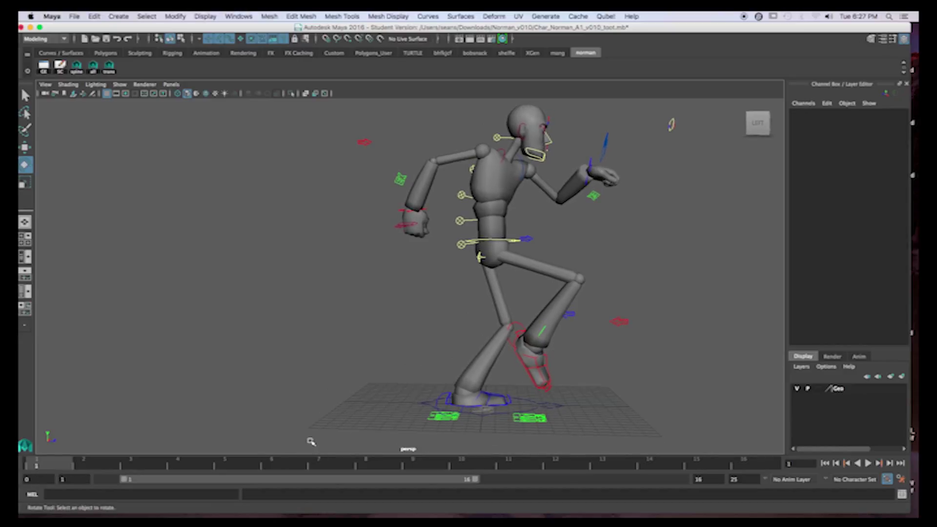
Undo the foot edits at frame 1 until both feet are back in the original stride and all controls are selected.
click(510, 323)
key(ctrl+z)
click(545, 385)
key(ctrl+z)
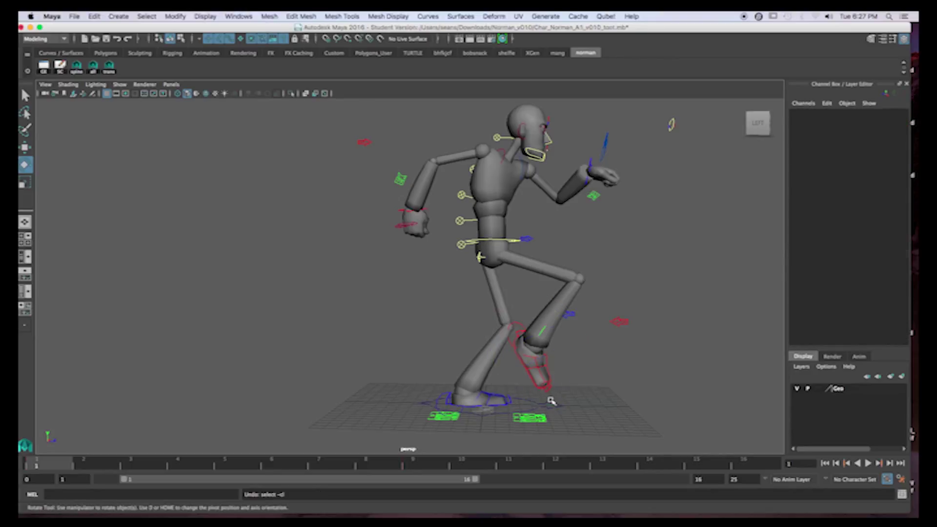
key(ctrl+z)
key(ctrl+z)
key(ctrl+z)
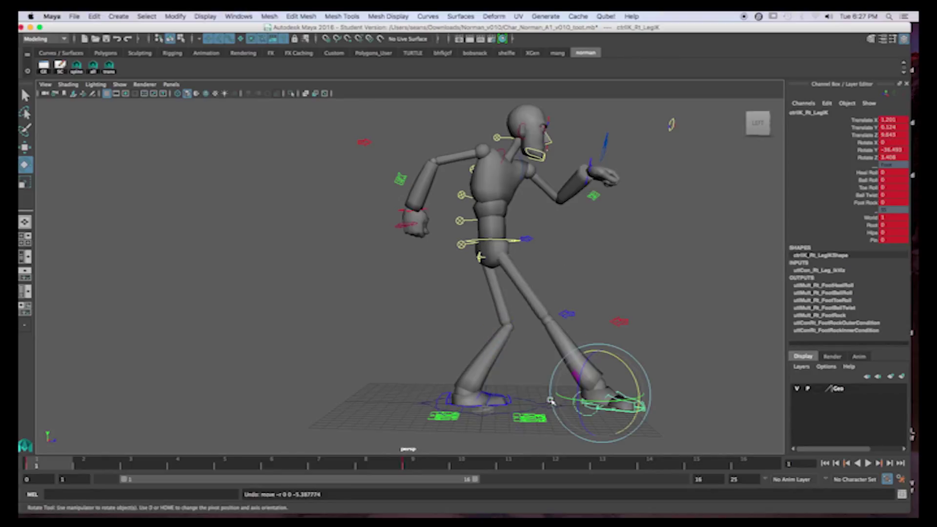
key(ctrl+z)
key(ctrl+z)
key(ctrl+z)
key(ctrl+z)
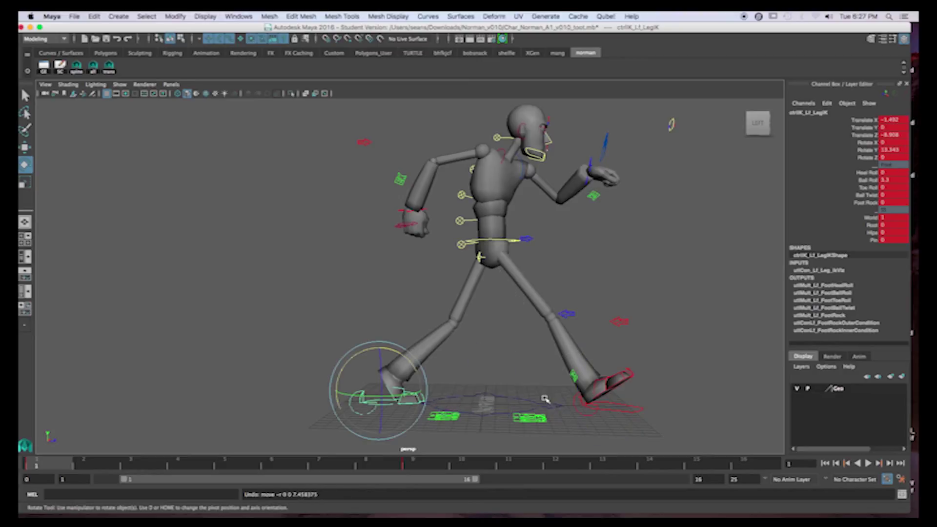
key(ctrl+z)
Check the contact poses at frames 1 and 9, and key all controls at frame 5.
click(229, 467)
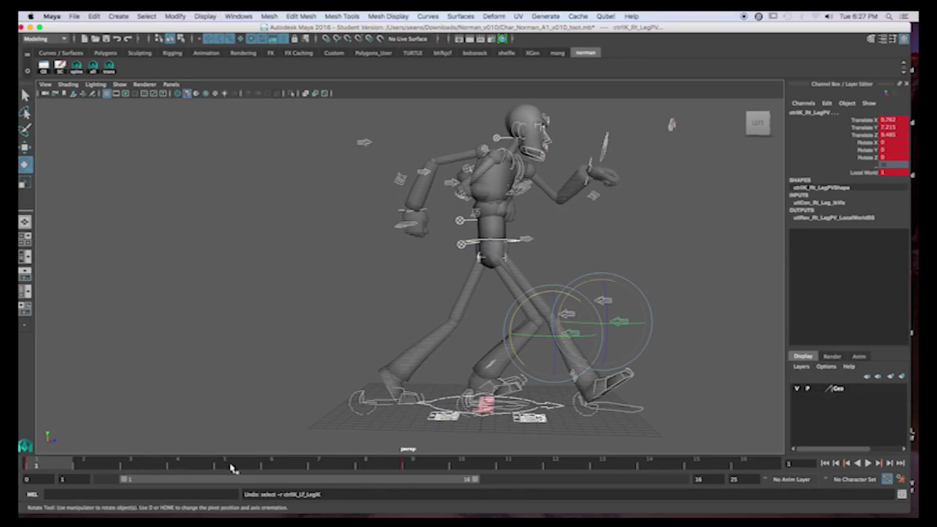
click(414, 468)
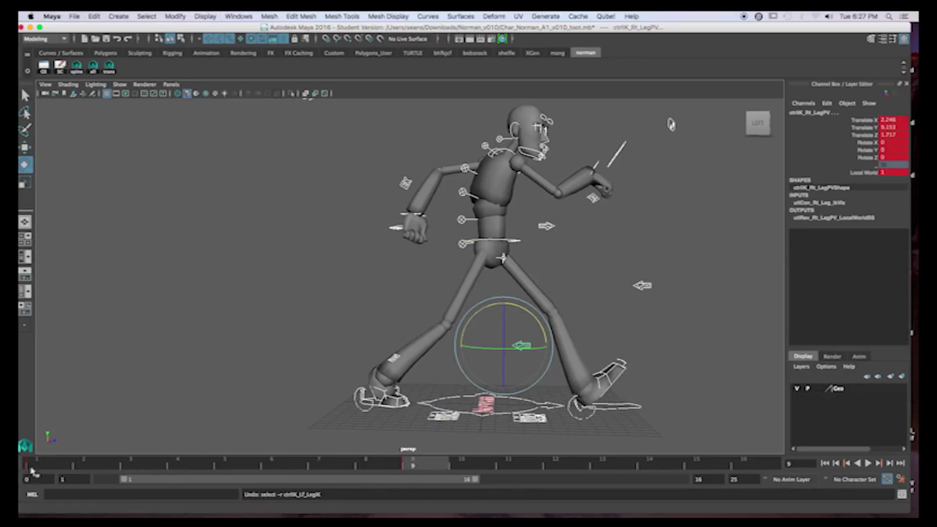
click(43, 469)
click(226, 466)
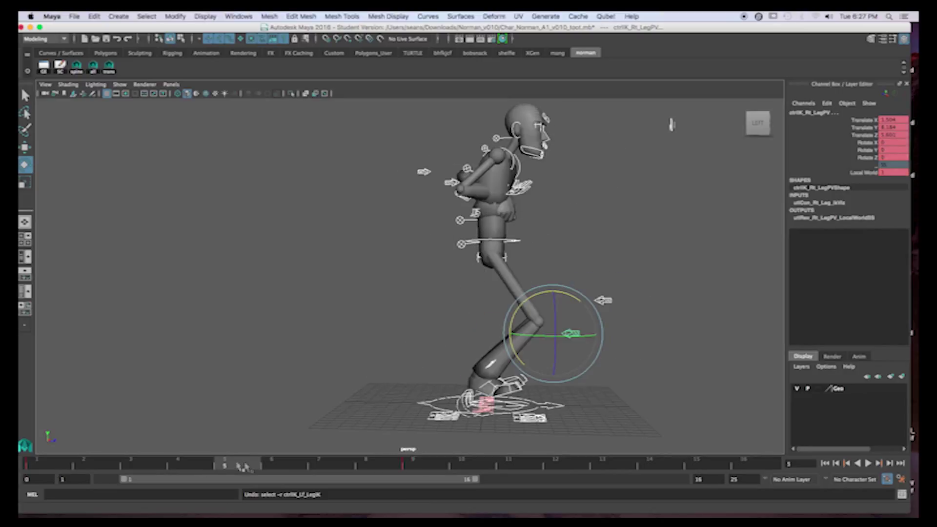
key(s)
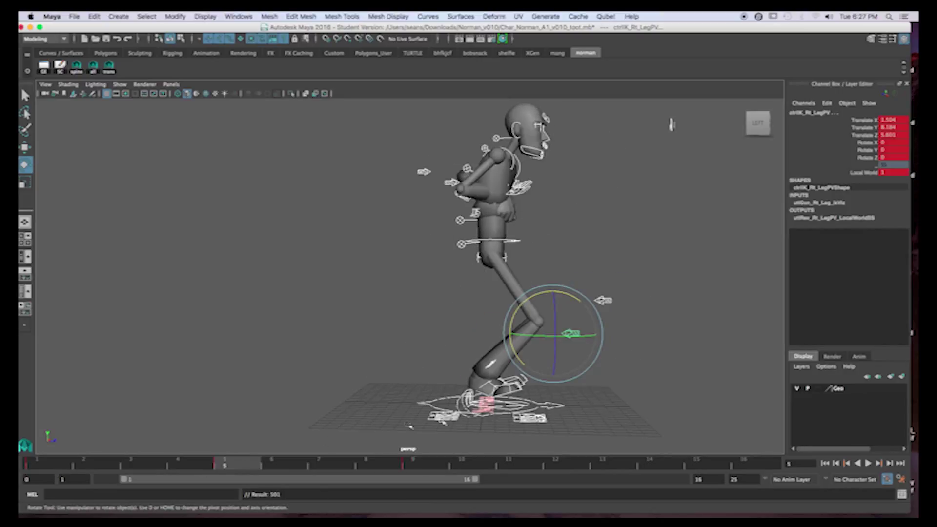
At frame 5, move the right foot ahead of the left and place the left foot at about -0.4 in Translate Z.
click(599, 393)
alt+drag(599, 393, 516, 413)
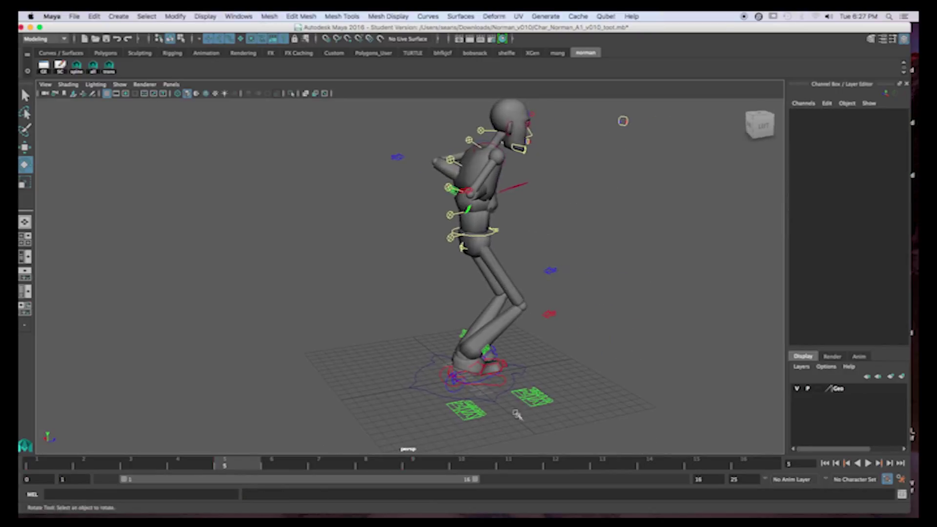
click(443, 370)
alt+drag(444, 371, 525, 394)
key(w)
click(459, 404)
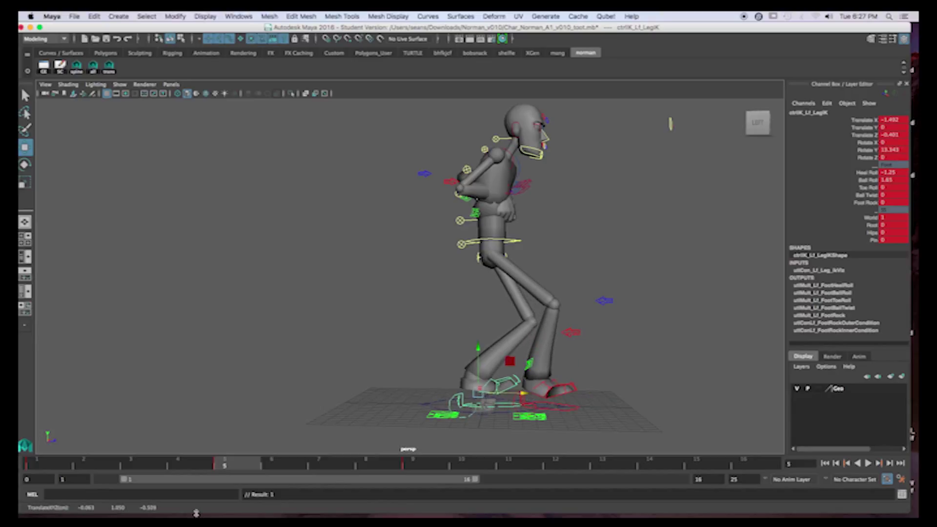
At frame 5, zero the left foot's Heel Roll and Ball Roll and move the foot back to about -1.5 in Translate Z.
click(56, 466)
click(233, 468)
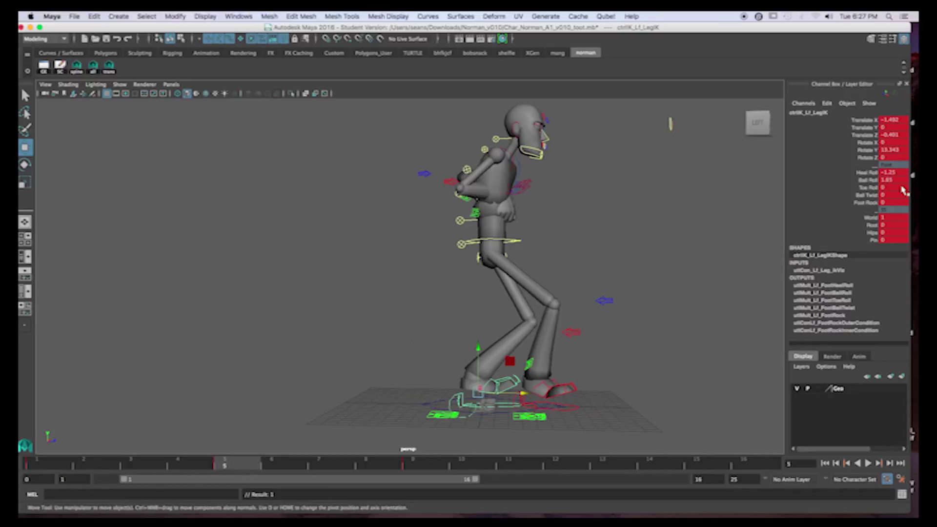
drag(903, 174, 894, 183)
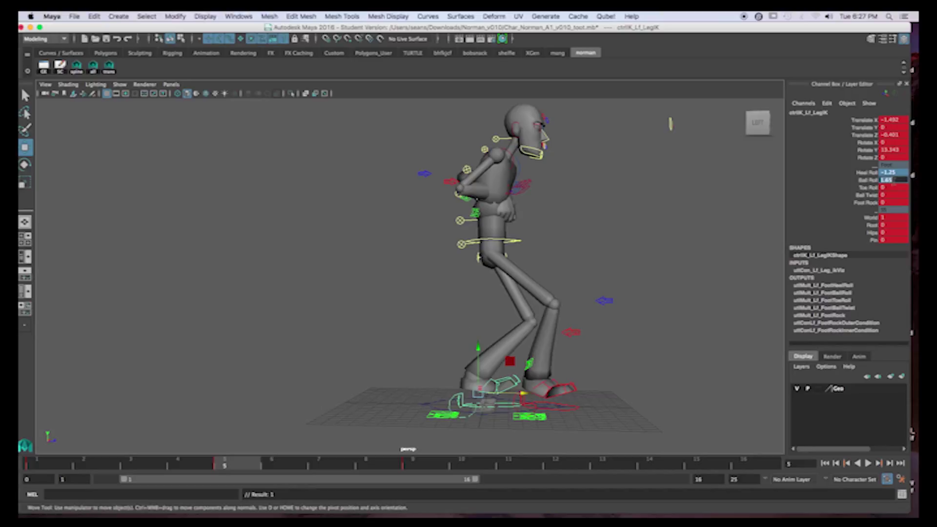
text(0)
key(Return)
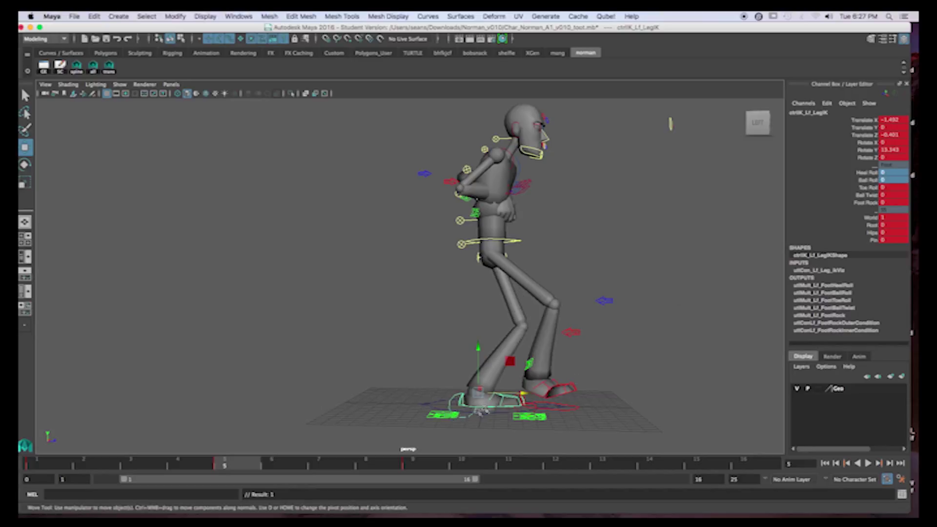
drag(524, 393, 511, 394)
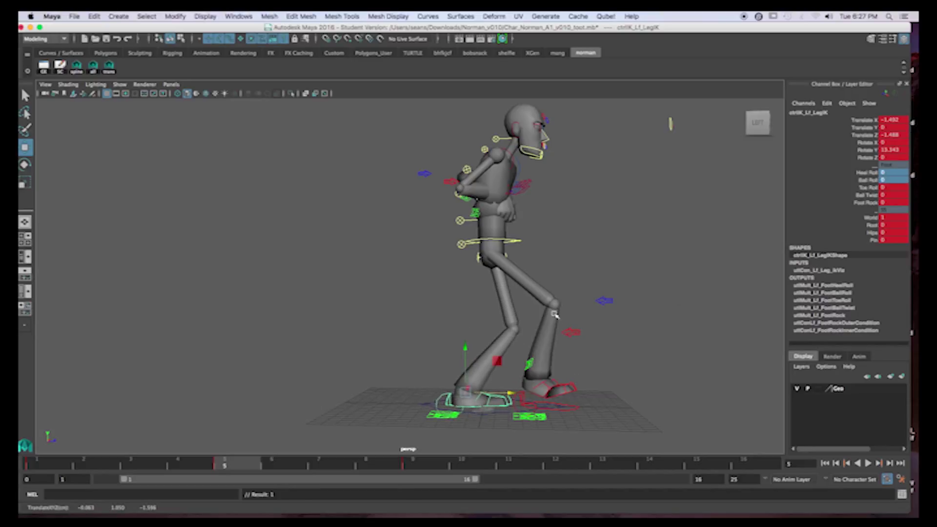
Zero the right foot's Heel Roll and Ball Roll, raise it to about 4.7 in Translate Y and pitch it to about 53 in Rotate X.
click(558, 390)
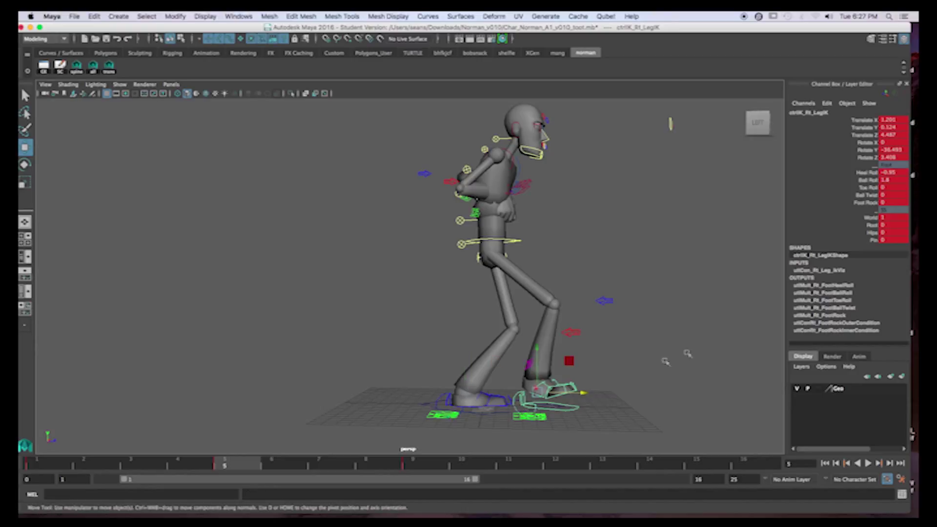
drag(886, 174, 882, 184)
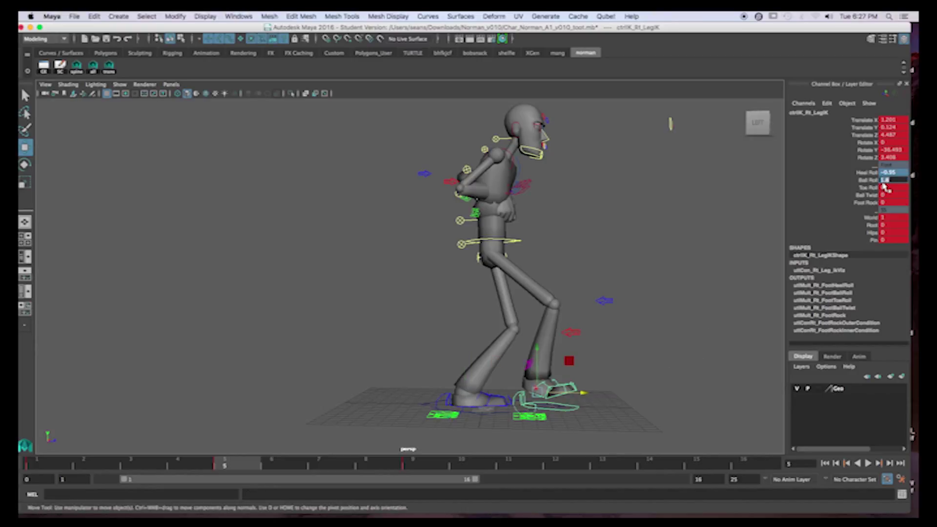
key(Return)
drag(536, 348, 572, 341)
key(e)
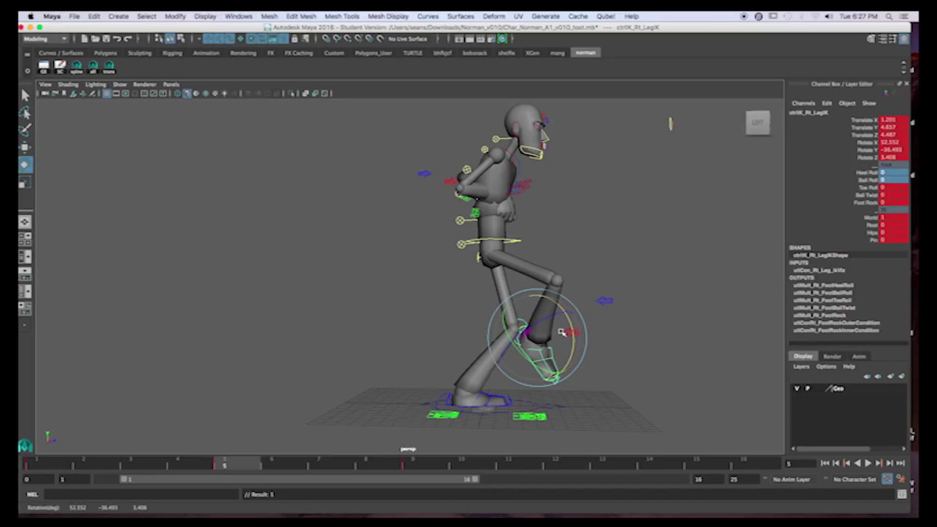
Move the root and right foot together up and forward, bringing the foot to about 5.4 in Translate Y and 4.9 in Translate Z.
click(518, 243)
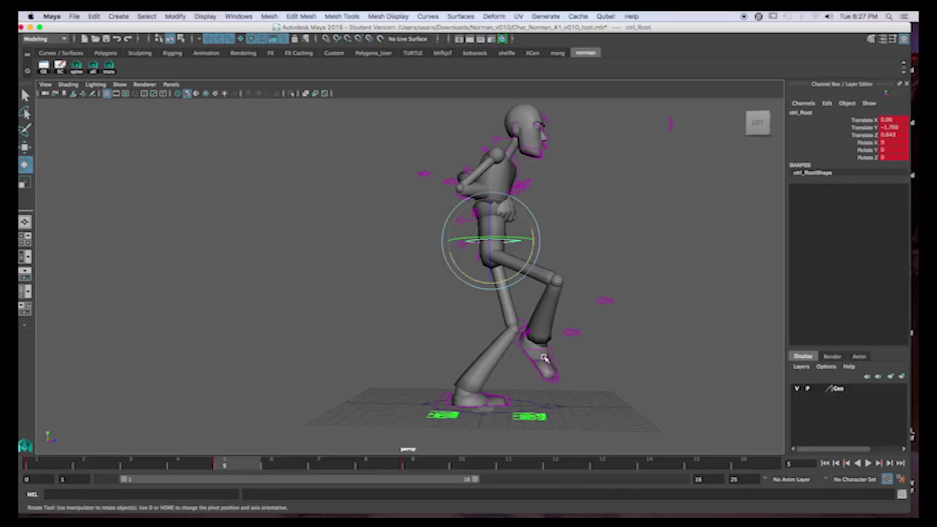
click(523, 329)
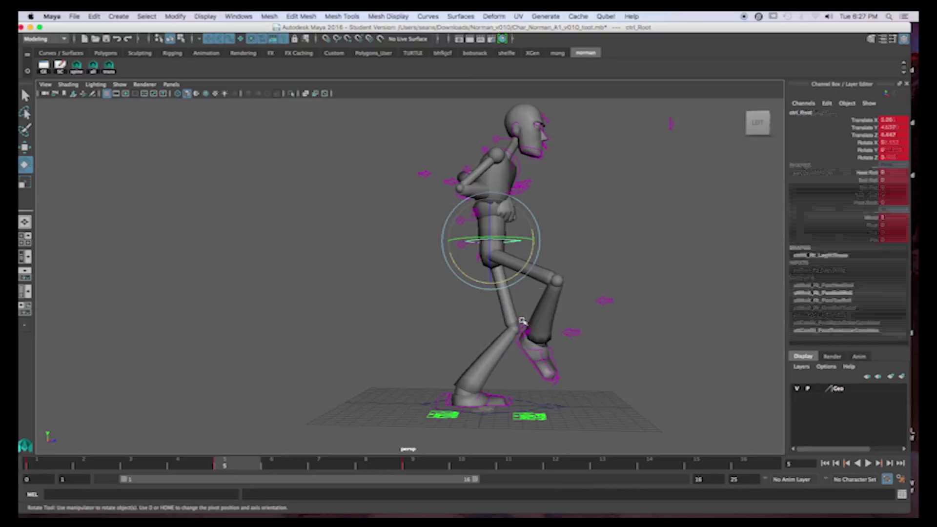
key(w)
mouse_move(535, 337)
mouse_down()
mouse_move(538, 323)
mouse_move(543, 332)
mouse_up()
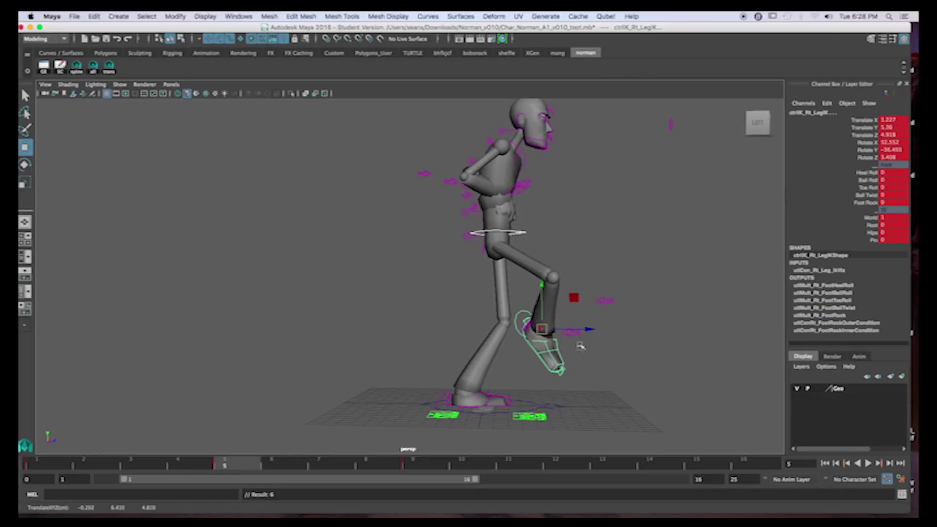
Move the right knee's pole vector in front of the leg, to about 5 in Translate X and 10 in Translate Z.
click(603, 298)
alt+drag(603, 298, 428, 295)
click(510, 333)
alt+drag(428, 295, 481, 373)
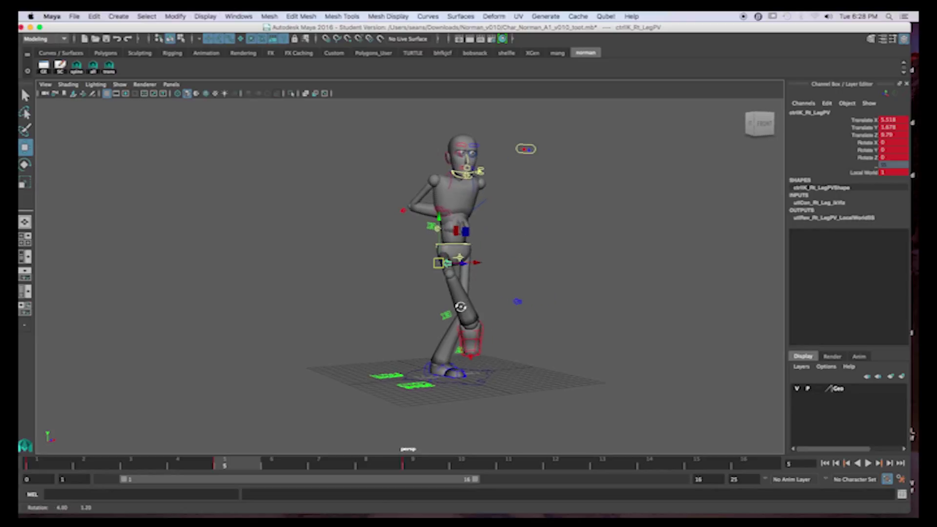
alt+drag(477, 351, 453, 332)
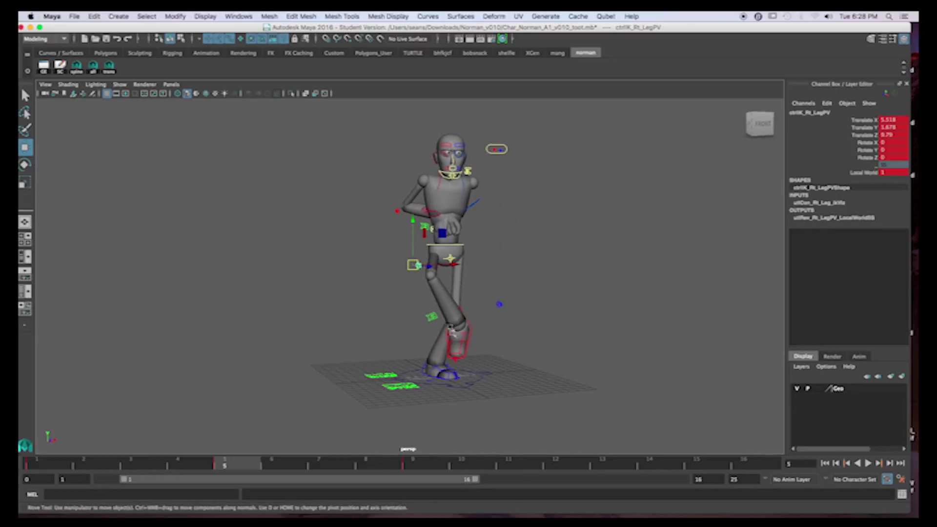
mouse_move(452, 333)
middle_down()
mouse_move(455, 312)
mouse_move(458, 324)
middle_up()
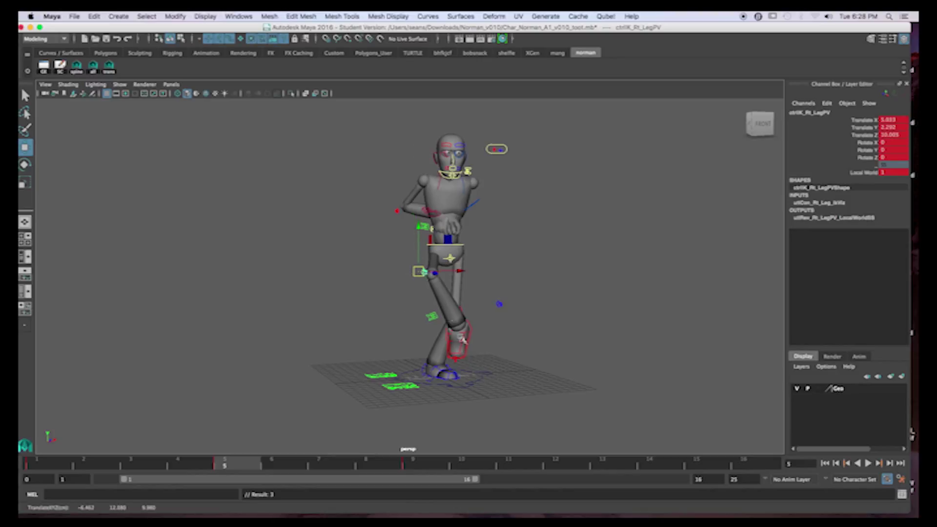
Refine the sideways and vertical placement of the right knee's pole vector to aim the raised knee.
alt+drag(430, 280, 500, 302)
alt+drag(504, 369, 473, 324)
middle_drag(474, 325, 489, 323)
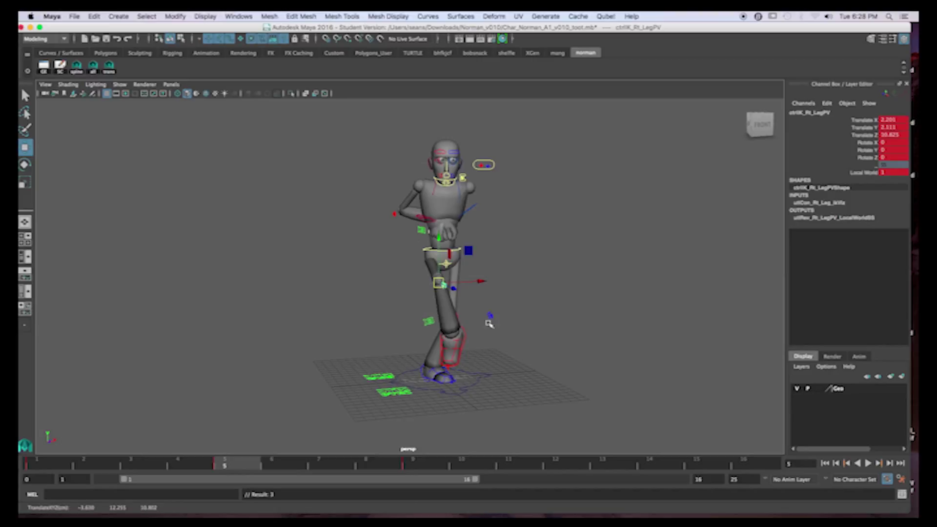
alt+drag(446, 312, 457, 324)
middle_drag(457, 324, 459, 295)
alt+drag(459, 295, 461, 278)
Rotate the hip control to adjust the pelvis tilt in the passing pose.
click(461, 277)
alt+drag(487, 302, 500, 303)
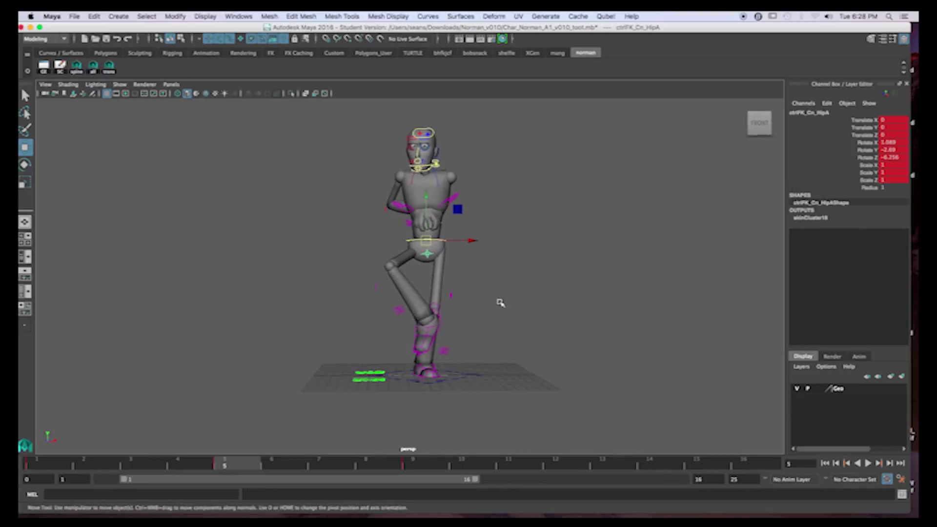
alt+drag(448, 326, 434, 333)
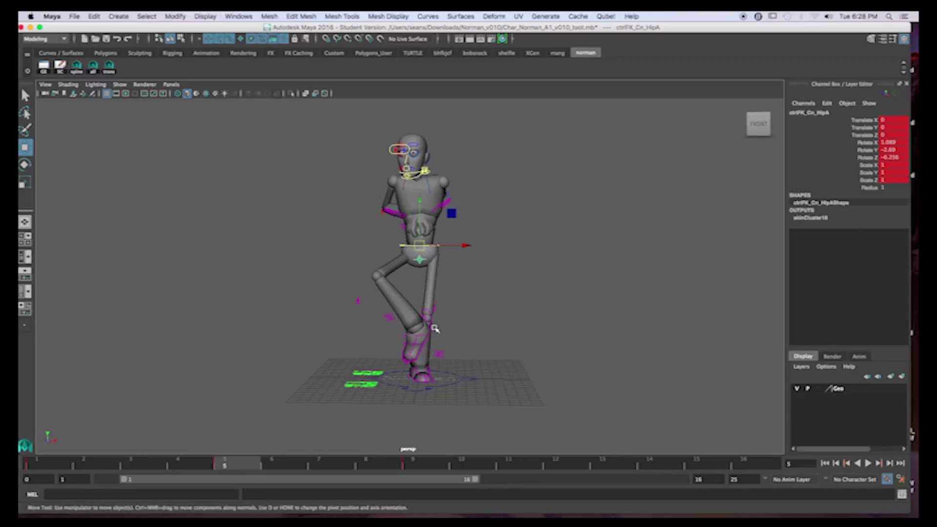
key(e)
drag(456, 233, 431, 246)
click(490, 265)
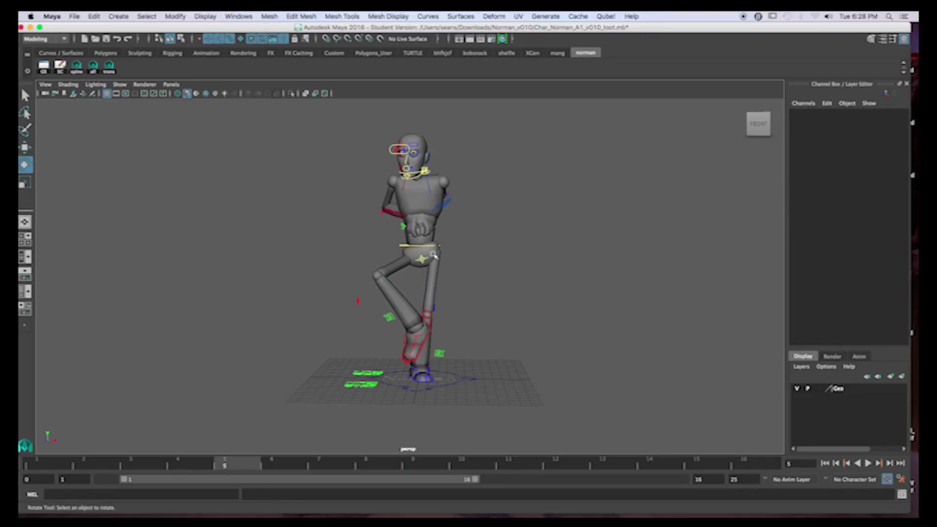
Raise the root control to about -1 in Translate Y so the body rises over the planted left leg.
click(428, 247)
key(w)
drag(421, 204, 422, 208)
alt+drag(417, 336, 496, 283)
drag(474, 202, 474, 197)
alt+drag(539, 287, 517, 259)
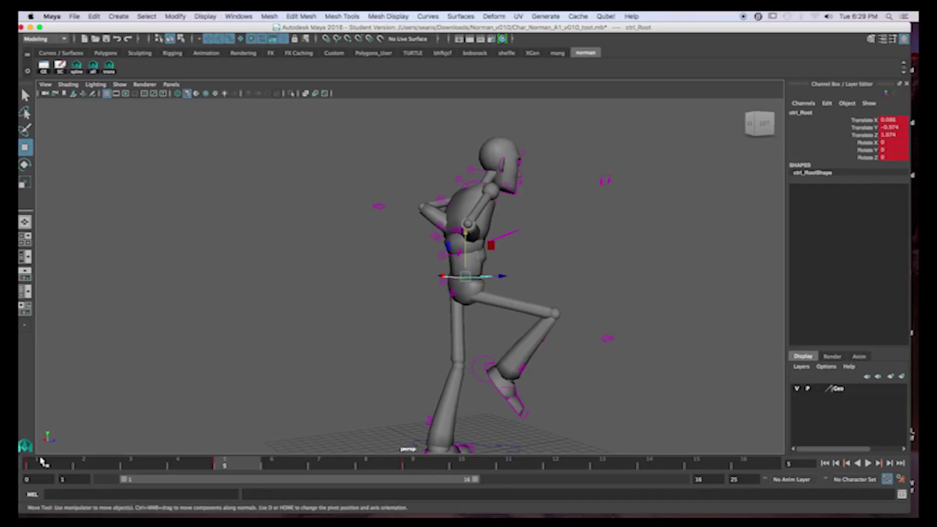
Check the right hand at frame 1, and at frame 5 move it out to about 7.2 in Translate X and lower it beside the body.
click(39, 461)
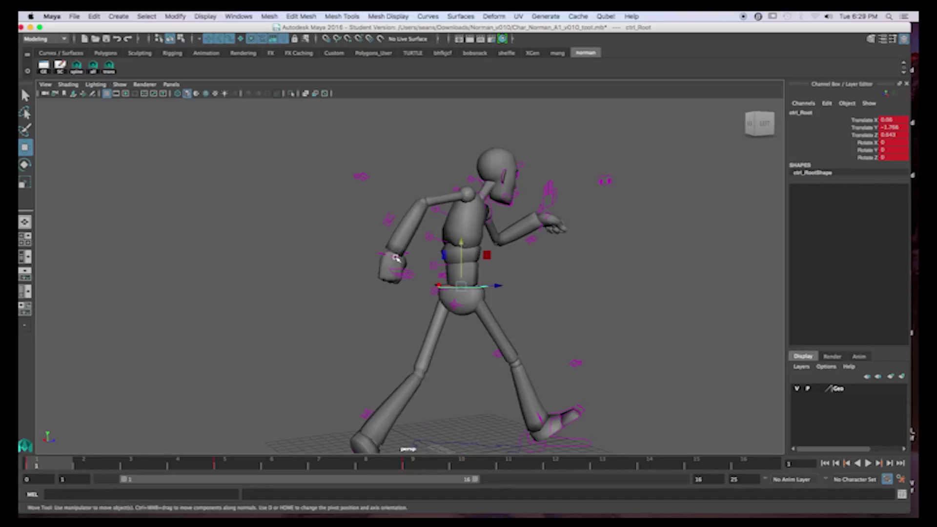
click(396, 258)
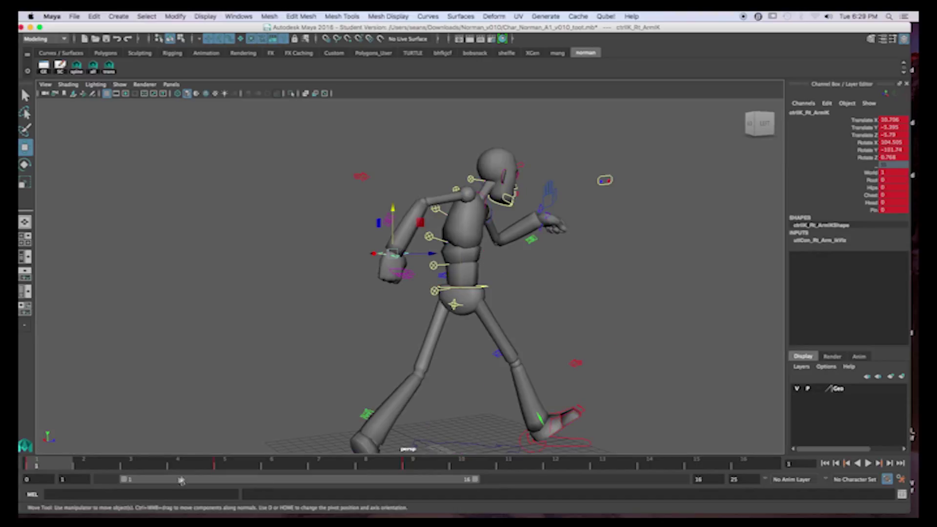
click(229, 466)
alt+drag(527, 362, 389, 293)
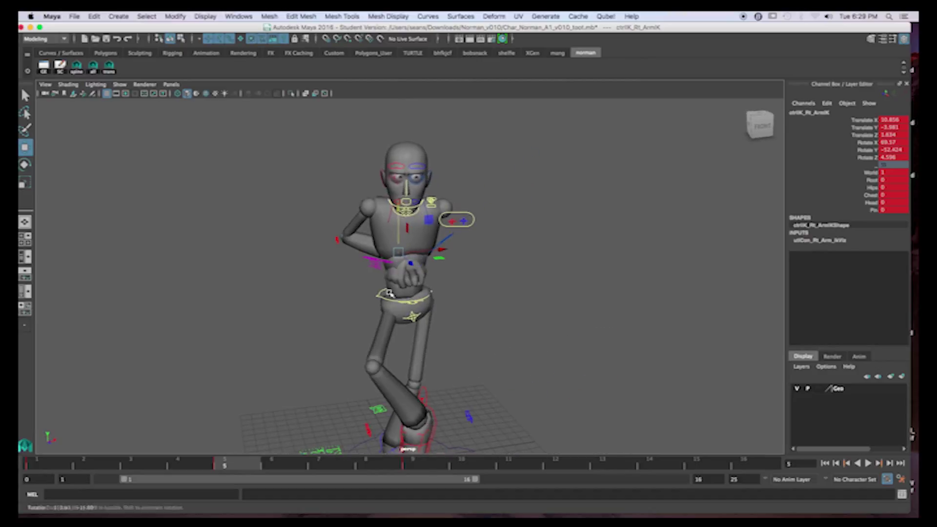
drag(440, 252, 391, 253)
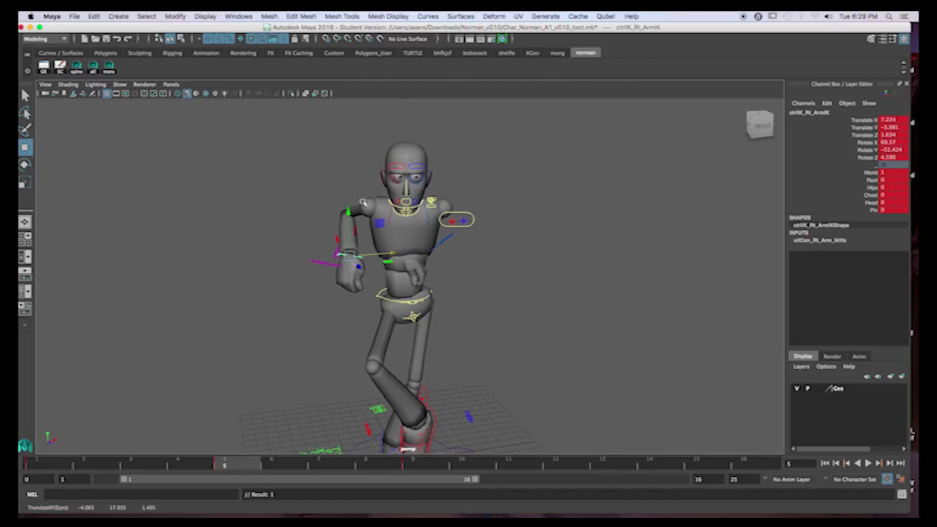
drag(349, 213, 448, 245)
alt+drag(487, 191, 459, 194)
Rotate the right clavicle to about -15 in Rotate Y to drop the shoulder.
click(454, 189)
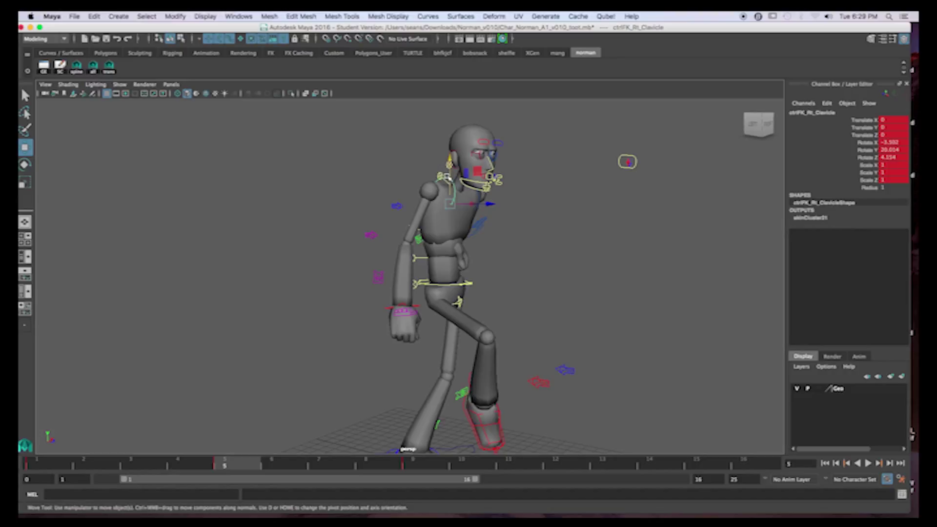
key(e)
drag(432, 178, 418, 225)
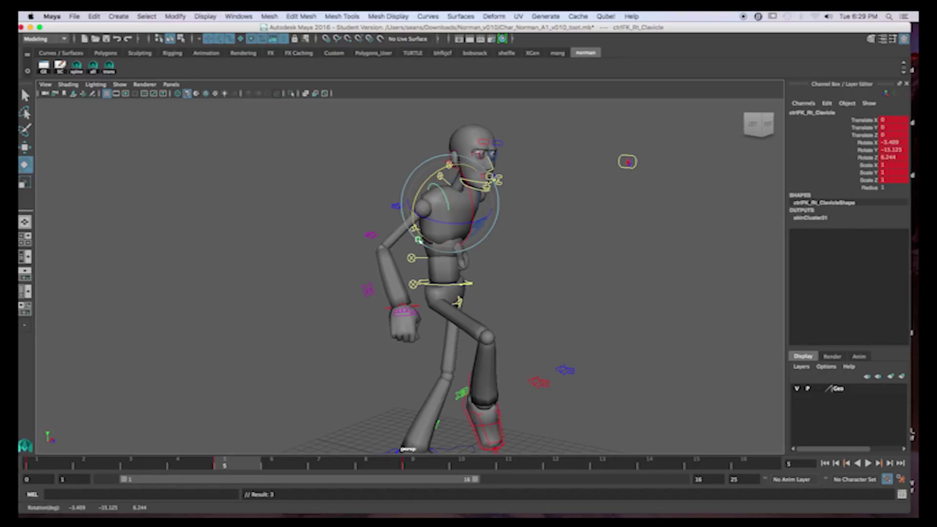
Lower the right hand to about -10.2 in Translate Y and rotate the wrist to about -42 in Rotate Y and -29 in Rotate Z.
click(415, 306)
key(w)
drag(404, 266, 400, 289)
alt+drag(461, 331, 502, 328)
key(e)
drag(505, 291, 461, 271)
Lower the left hand to about -8.9 in Translate Y and rotate its wrist to about 87 in Rotate Y and -36 in Rotate Z.
click(393, 243)
alt+drag(393, 244, 345, 249)
key(w)
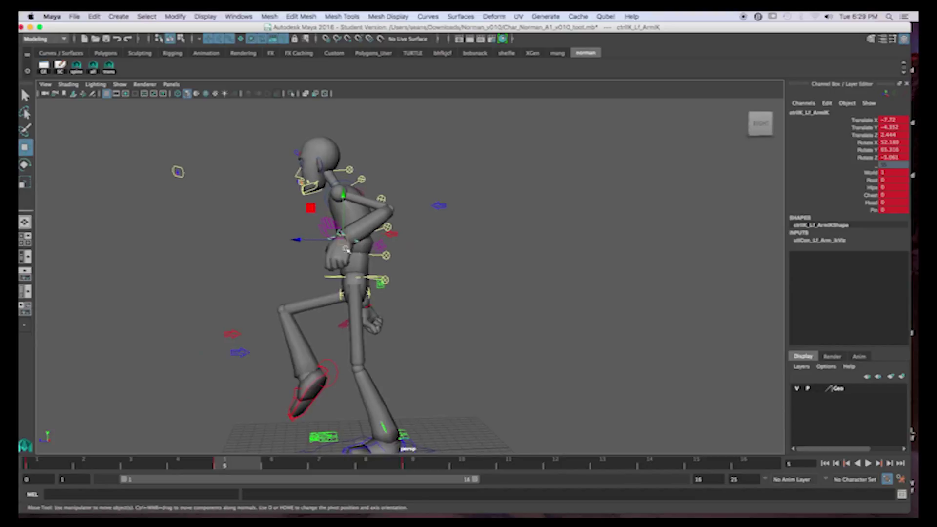
drag(344, 203, 347, 289)
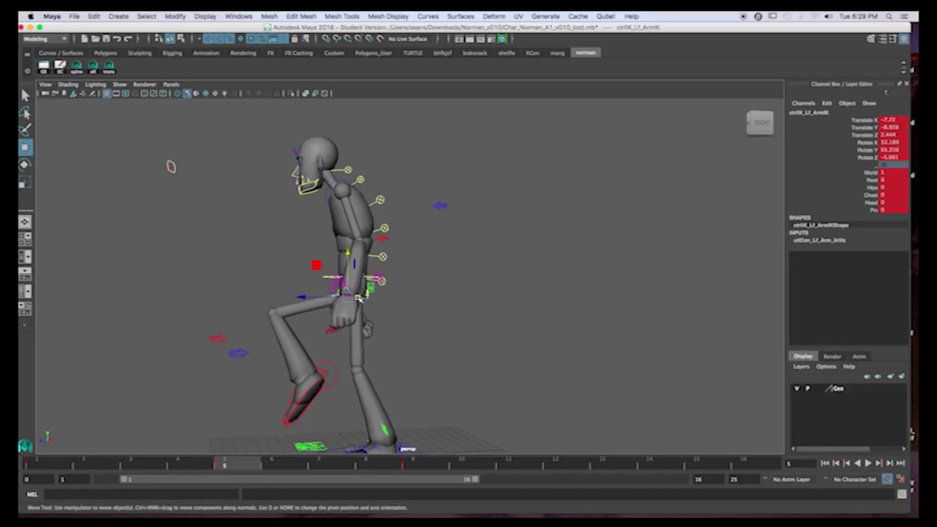
key(e)
drag(399, 297, 359, 291)
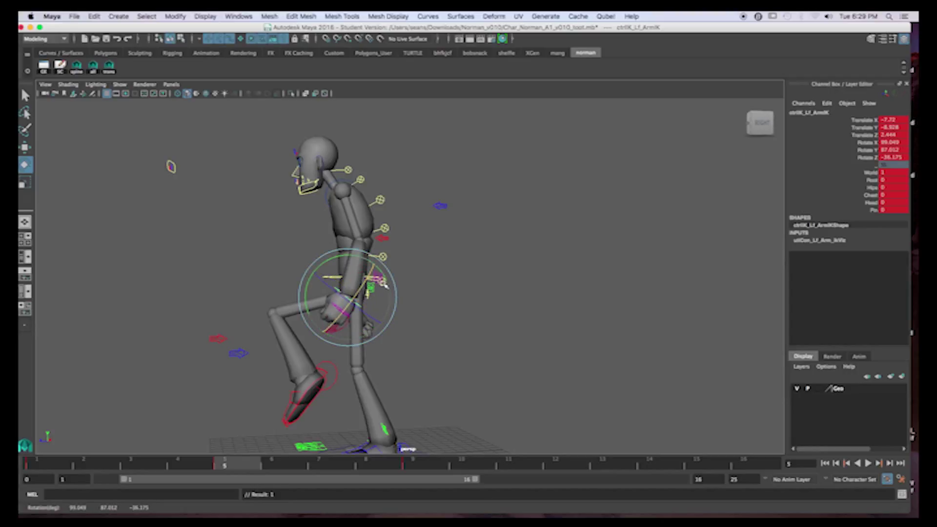
Compare the arms with the previous key and shift the right hand backward at frame 5.
key(comma)
key(period)
alt+drag(309, 246, 412, 299)
click(384, 199)
click(428, 296)
key(w)
click(375, 293)
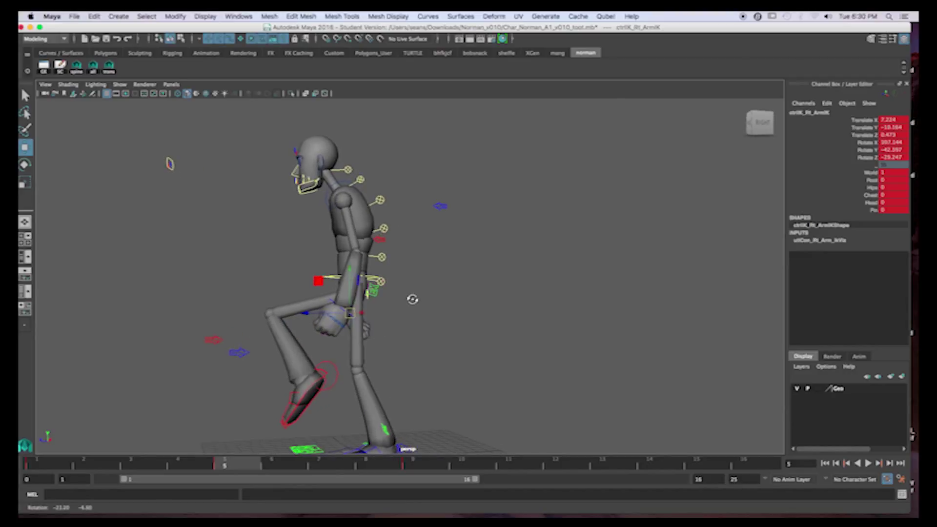
drag(356, 312, 378, 314)
alt+drag(378, 315, 564, 195)
Select all the spine controls and bend the torso forward at frame 5.
click(80, 71)
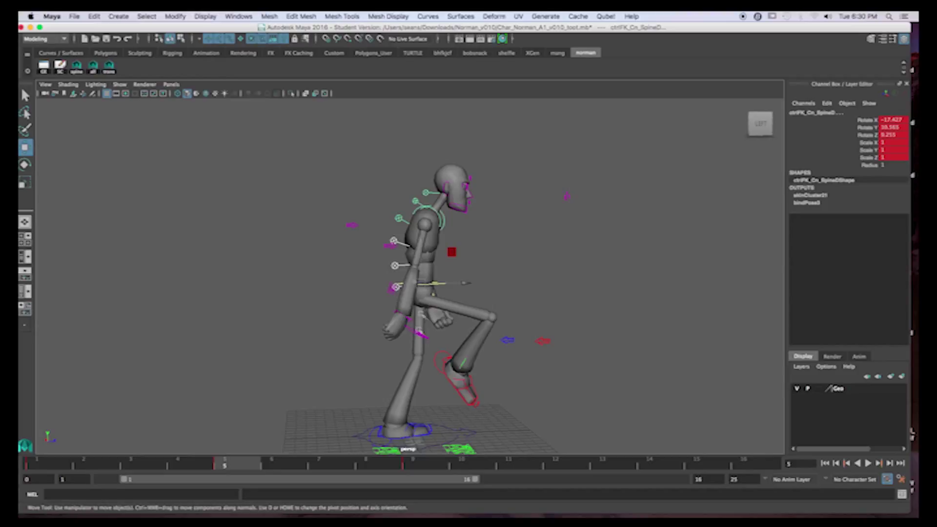
key(e)
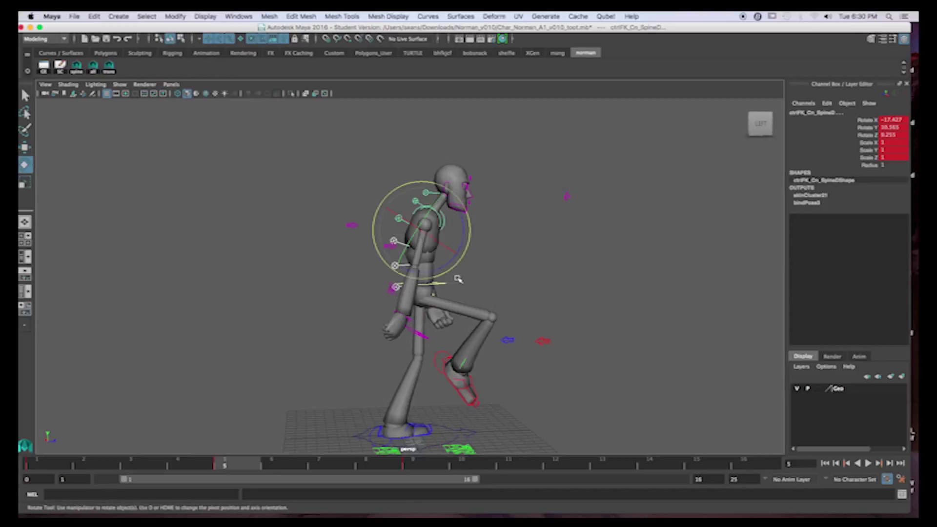
drag(463, 234, 446, 287)
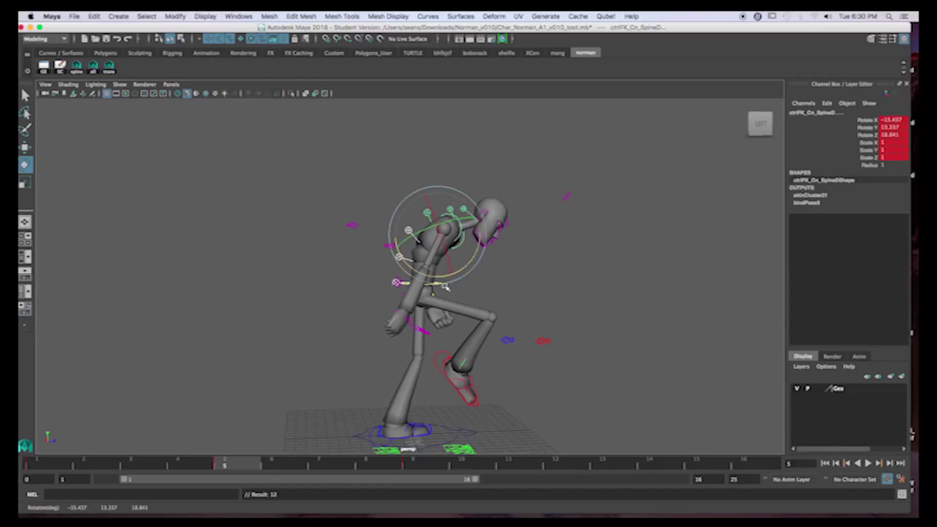
click(380, 289)
alt+drag(386, 293, 432, 268)
click(406, 288)
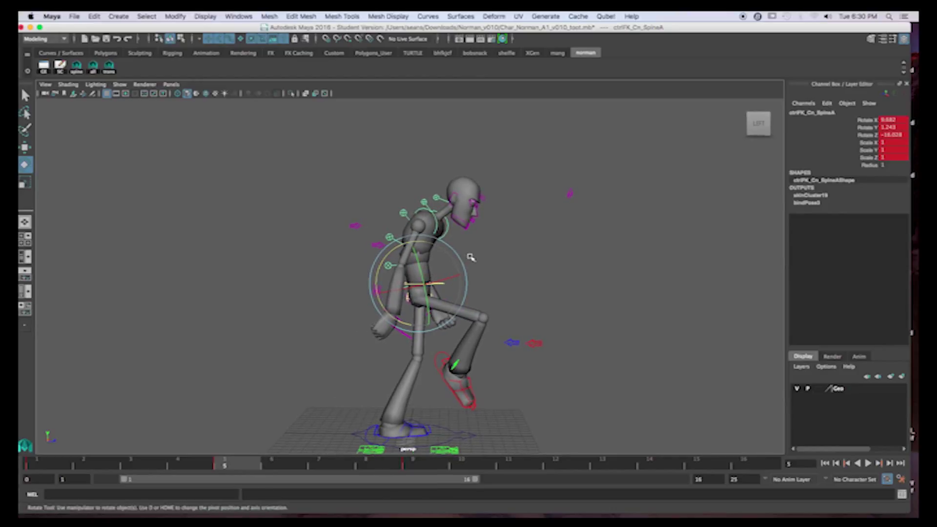
Flip between the contact pose at frame 1 and the passing pose at frame 5 to compare them.
key(comma)
key(period)
key(comma)
key(period)
key(comma)
key(period)
Rotate the uppermost spine control (SpineF) to about -41 in Rotate Z so the head faces forward at frame 5.
click(425, 203)
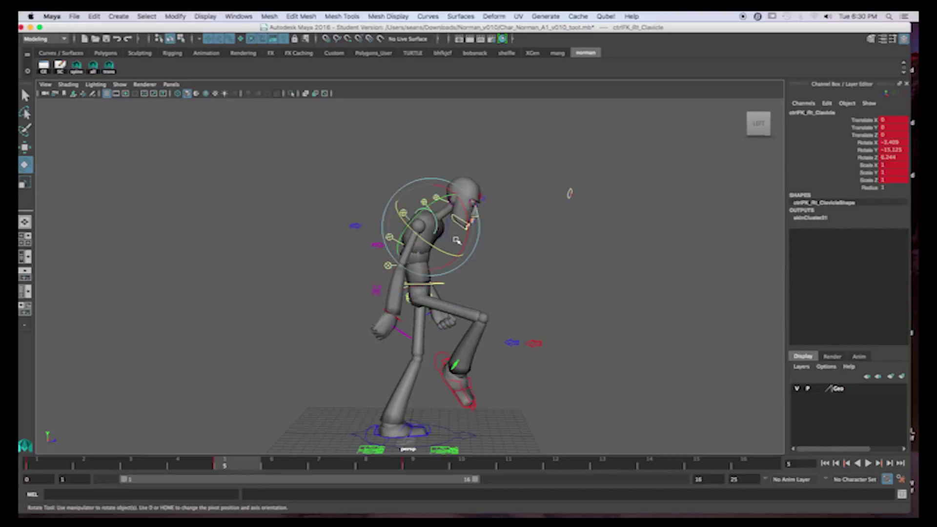
click(424, 205)
click(426, 203)
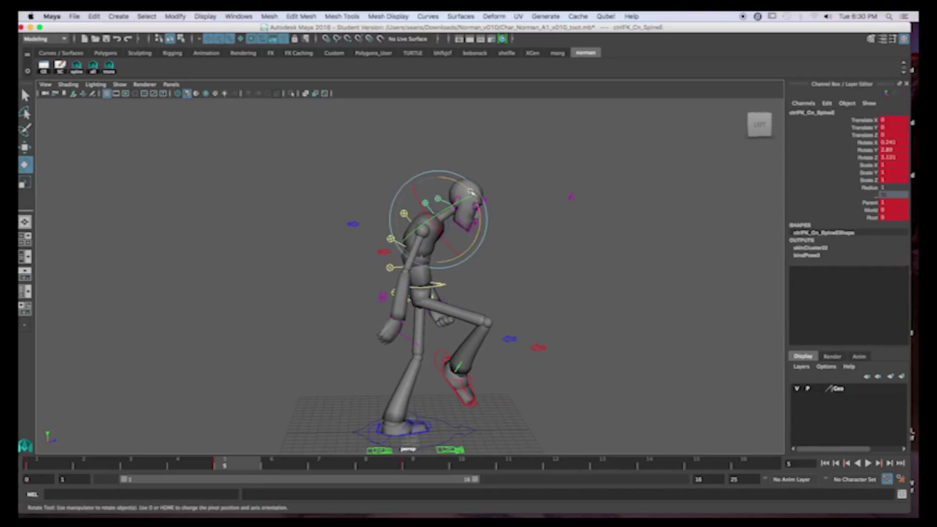
click(418, 142)
click(461, 208)
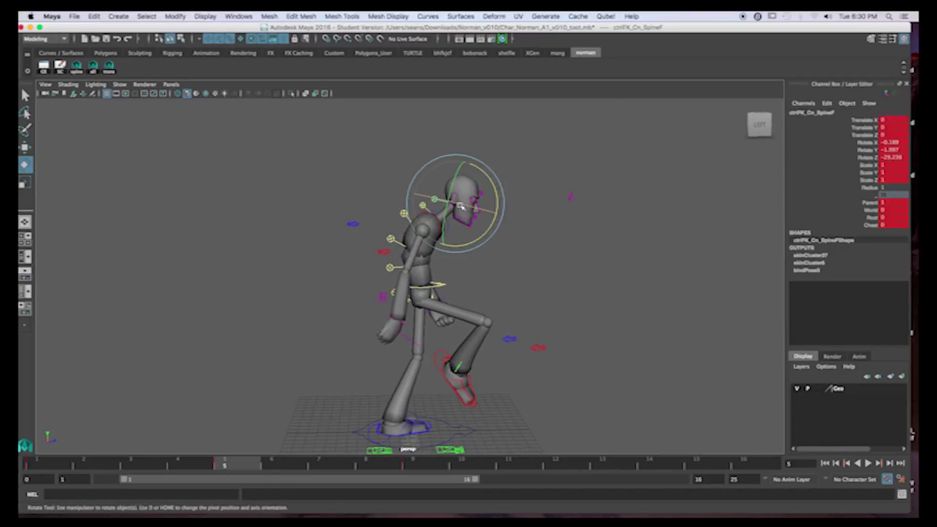
drag(499, 201, 502, 236)
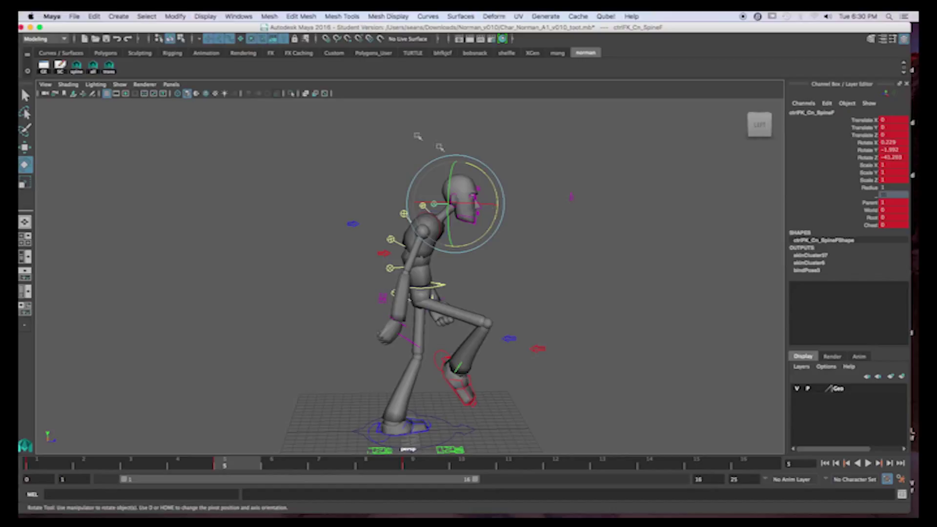
Reposition the left leg's pole vector control at frame 5 to aim the supporting knee.
alt+drag(477, 227, 544, 351)
click(431, 294)
click(418, 367)
key(w)
alt+drag(544, 351, 485, 329)
click(407, 328)
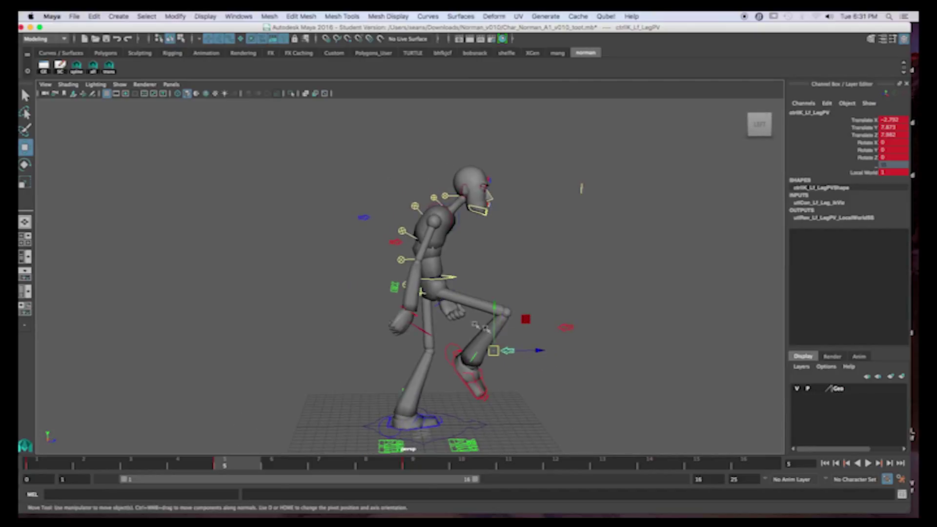
Move the left hand's IK control sideways to about -8 in Translate X at frame 5.
click(409, 314)
alt+drag(409, 314, 443, 271)
click(436, 311)
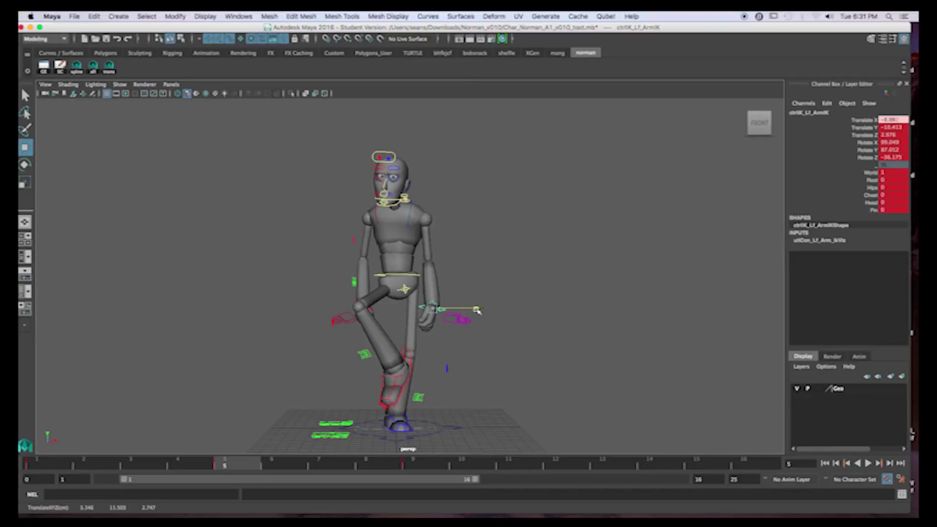
alt+drag(477, 310, 547, 317)
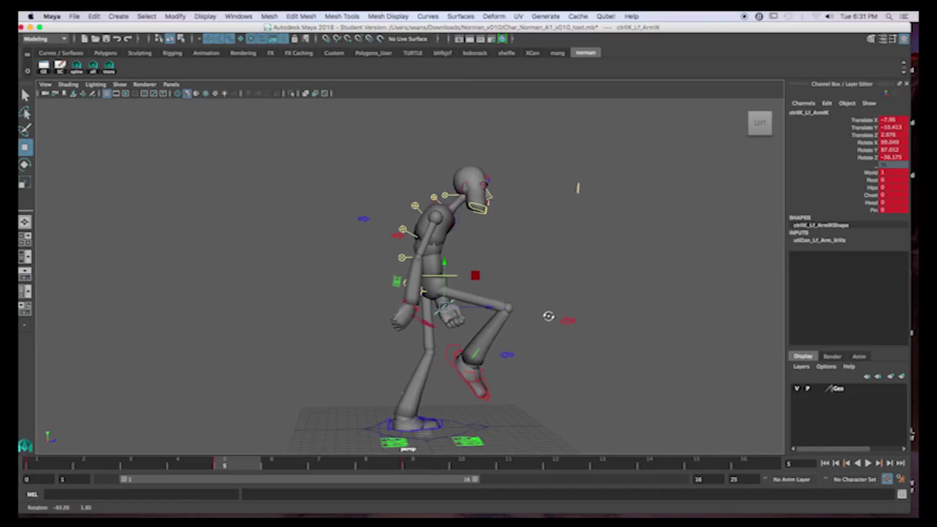
Compare the poses at frames 1, 5 and 9 and play back the animation.
key(comma)
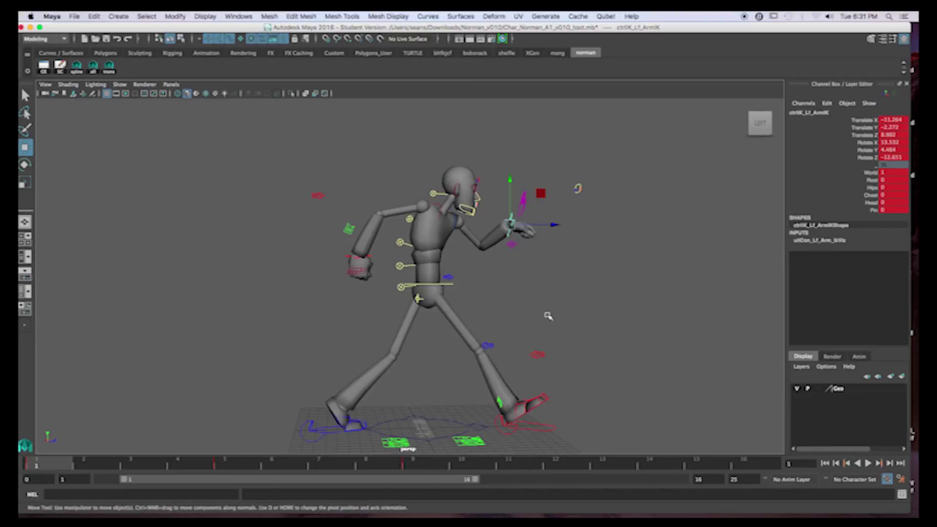
key(period)
key(period)
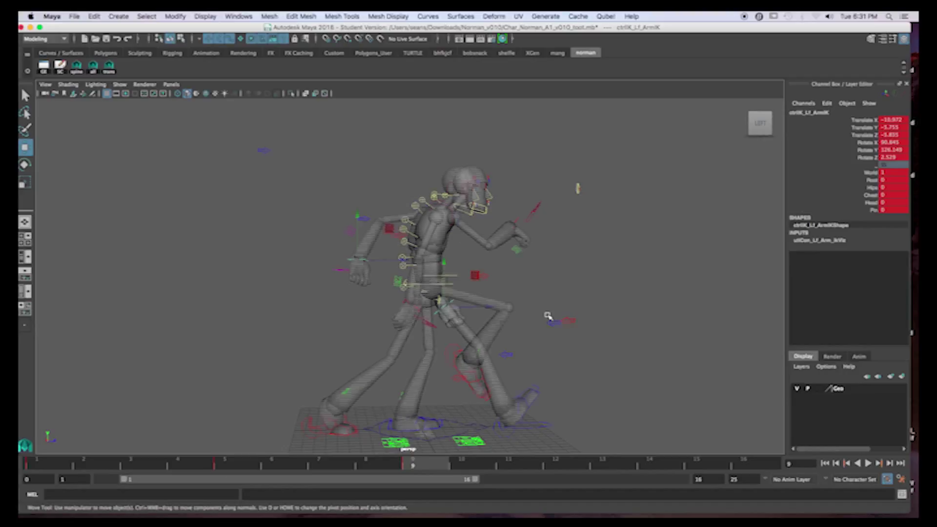
key(alt+v)
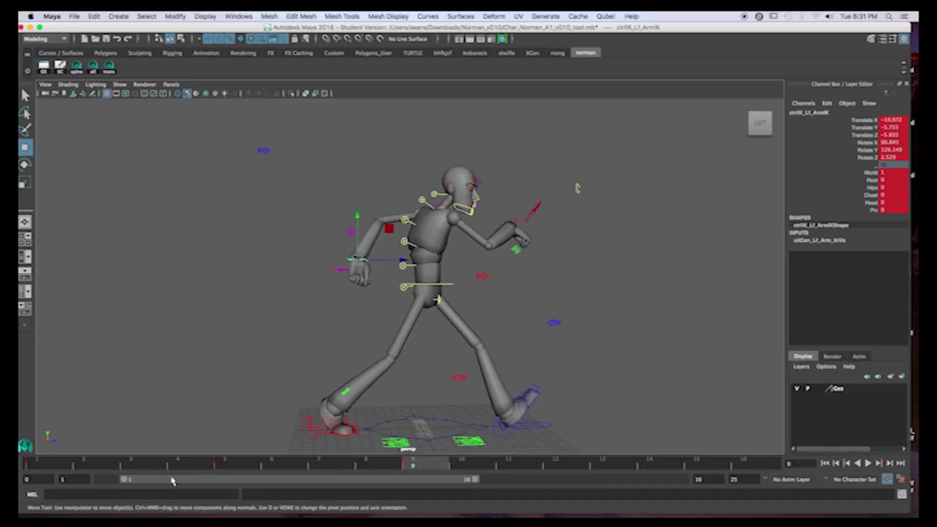
Select all the rig controls at frame 1 and extend the playback range to end at frame 19.
click(44, 466)
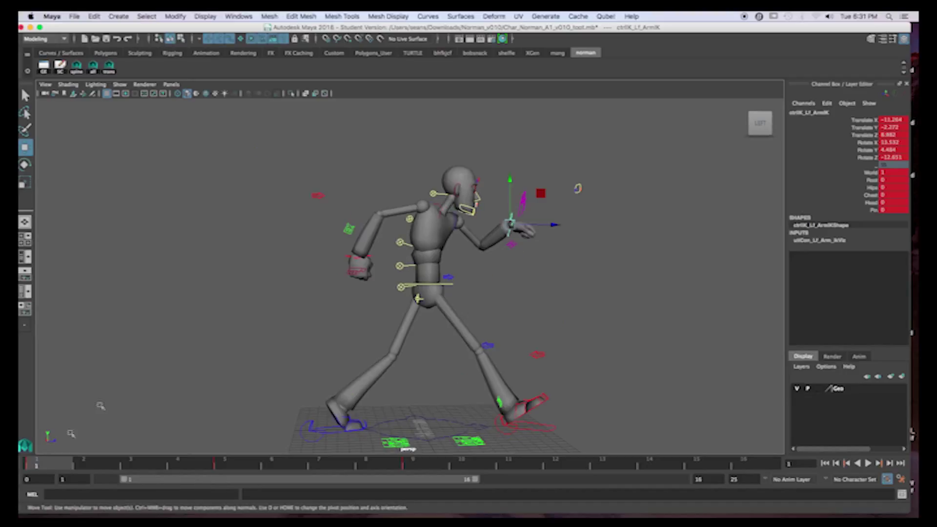
click(146, 263)
click(93, 69)
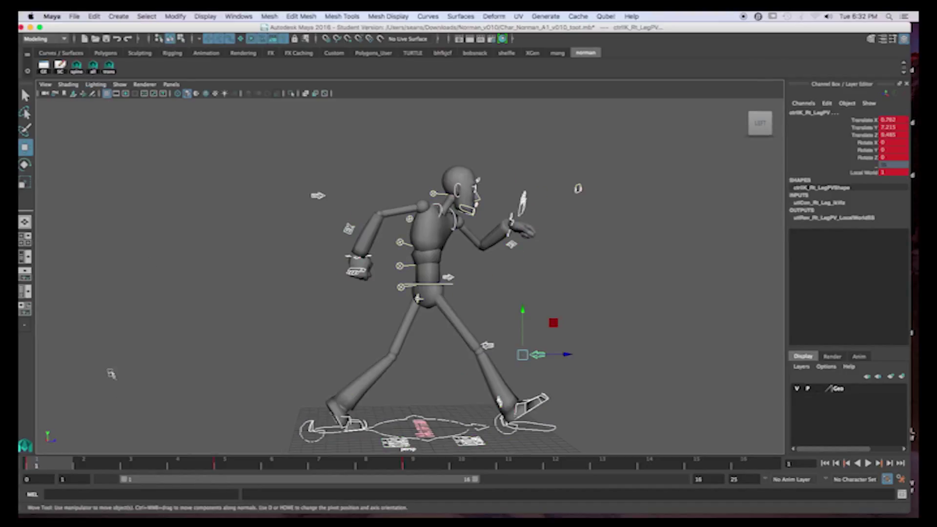
key(alt+v)
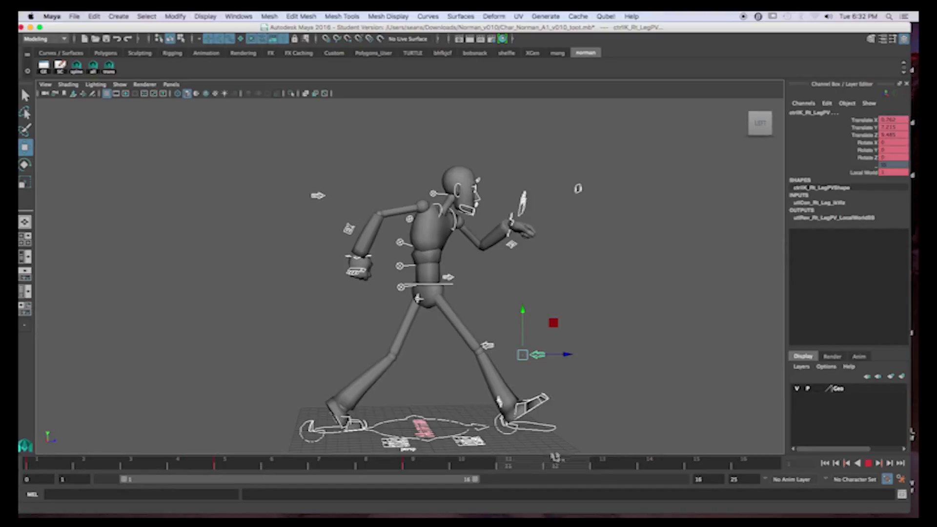
middle_drag(574, 452, 715, 456)
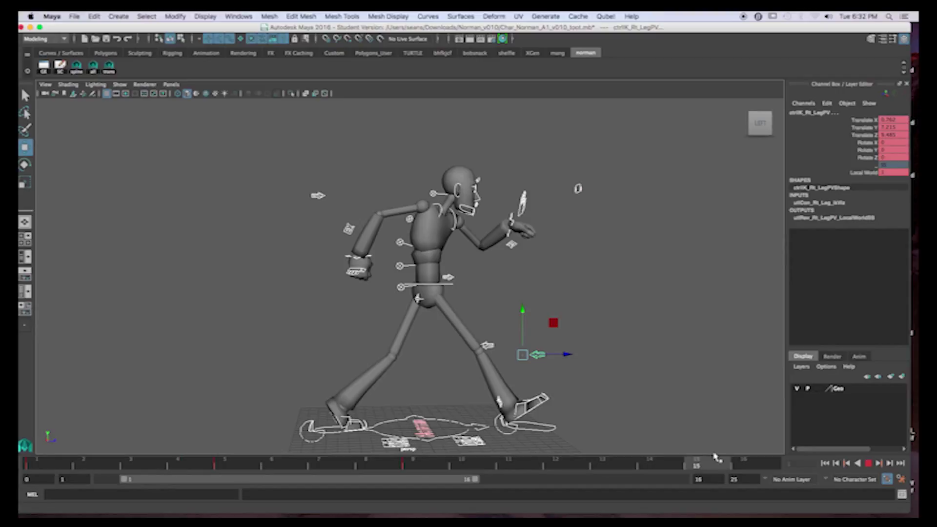
drag(478, 482, 540, 472)
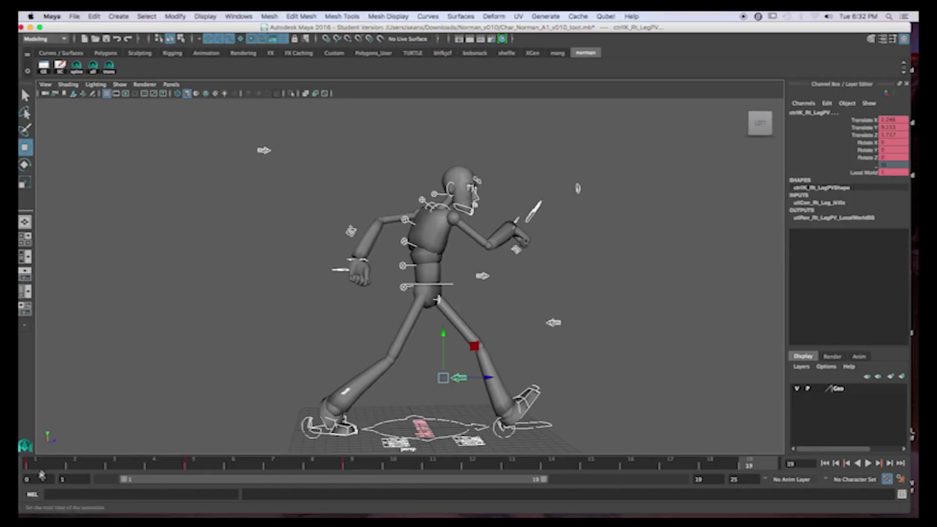
Copy the contact pose of all controls from frame 1 to frame 19 and key it.
click(41, 466)
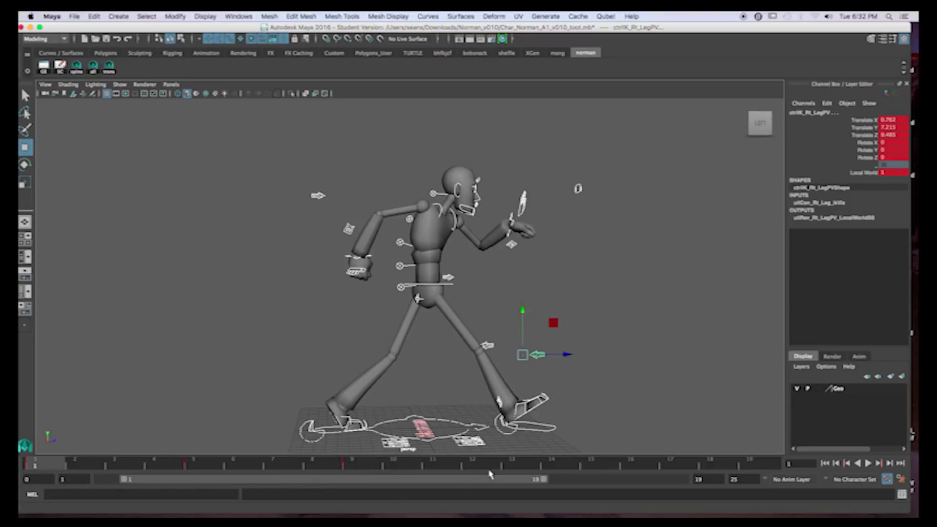
middle_drag(43, 466, 762, 467)
key(s)
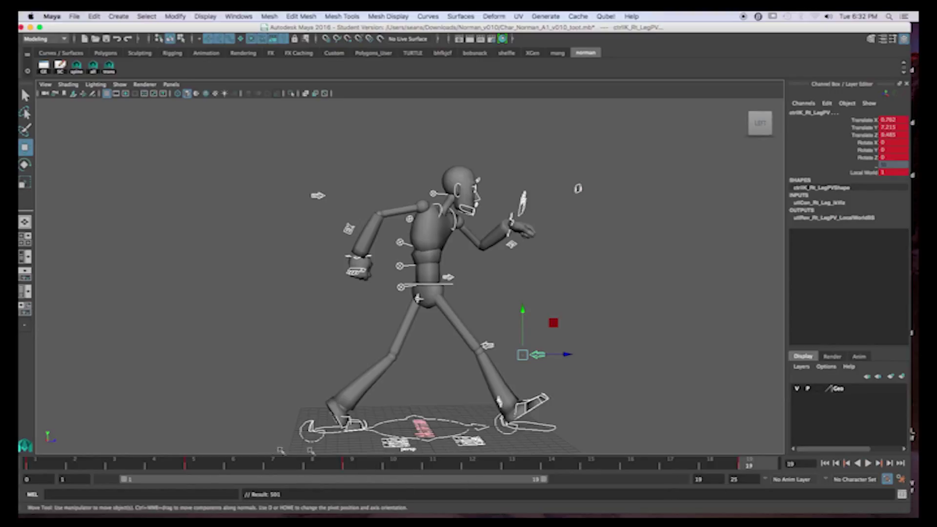
Review the contact poses at frames 1 and 9 against the passing pose at frame 5.
click(44, 465)
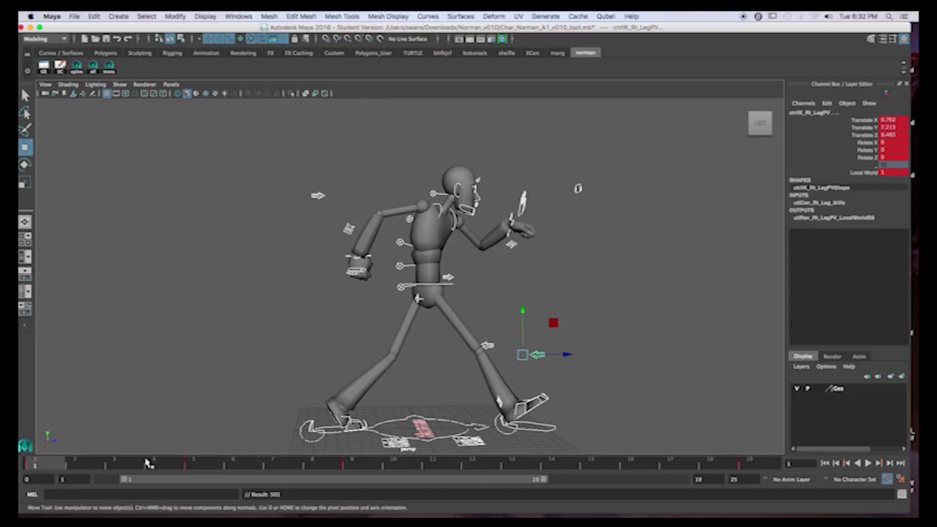
click(193, 466)
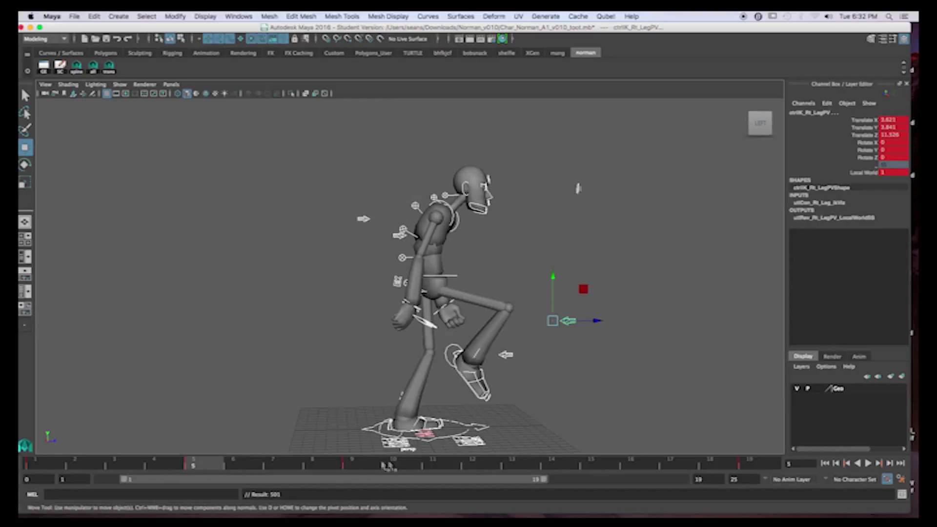
click(366, 465)
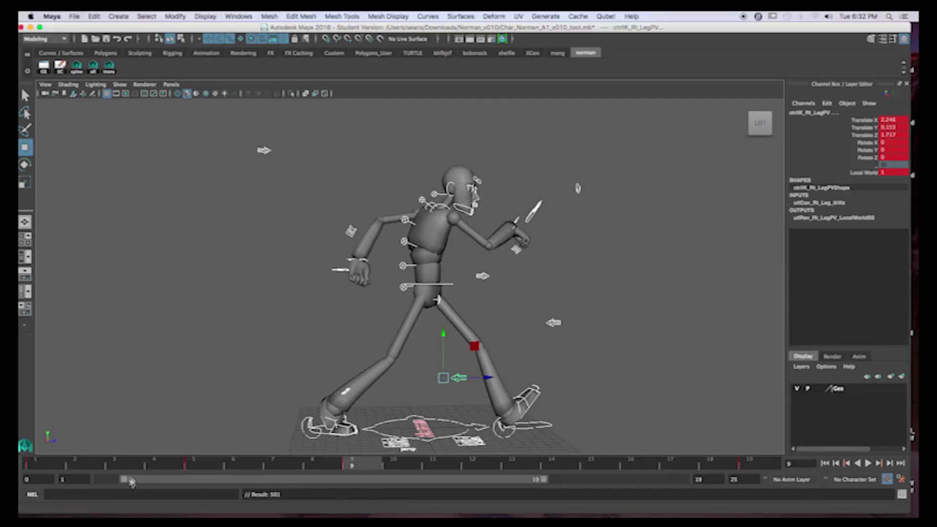
click(42, 467)
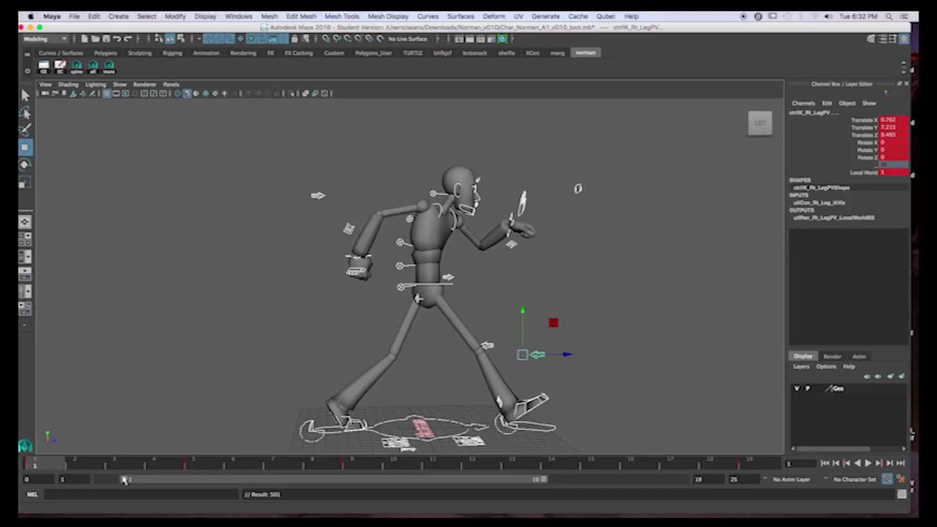
click(200, 467)
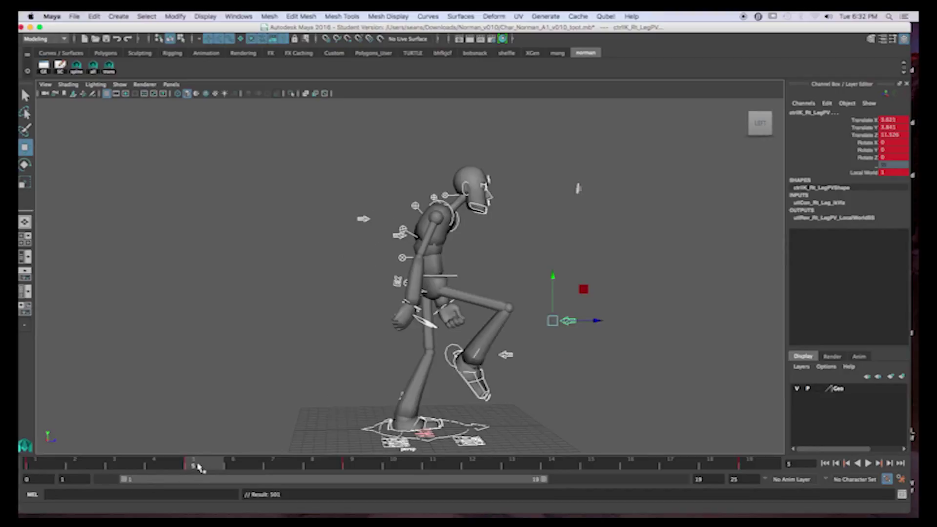
click(351, 465)
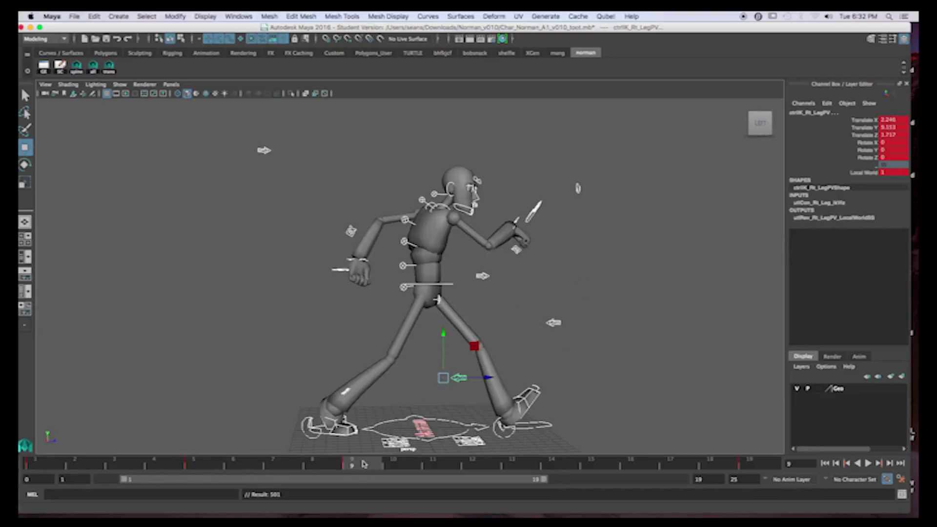
click(203, 466)
click(55, 467)
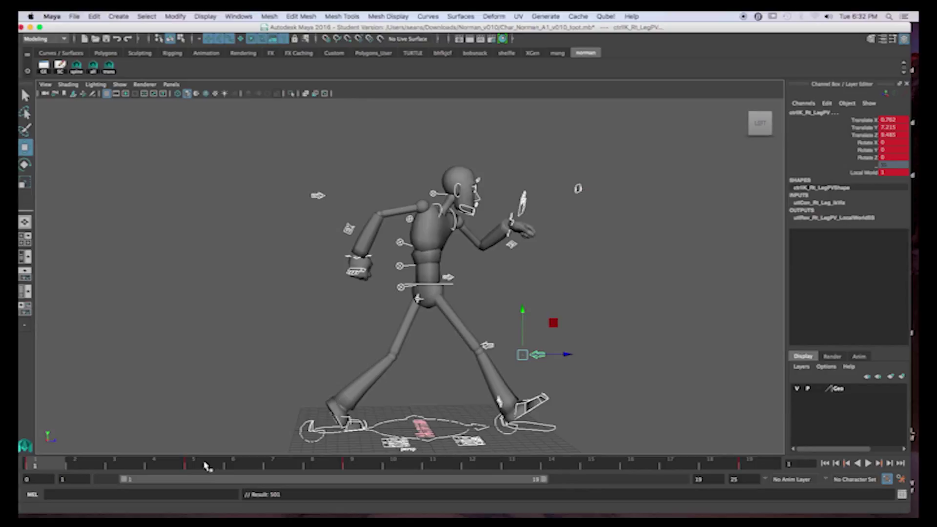
click(371, 466)
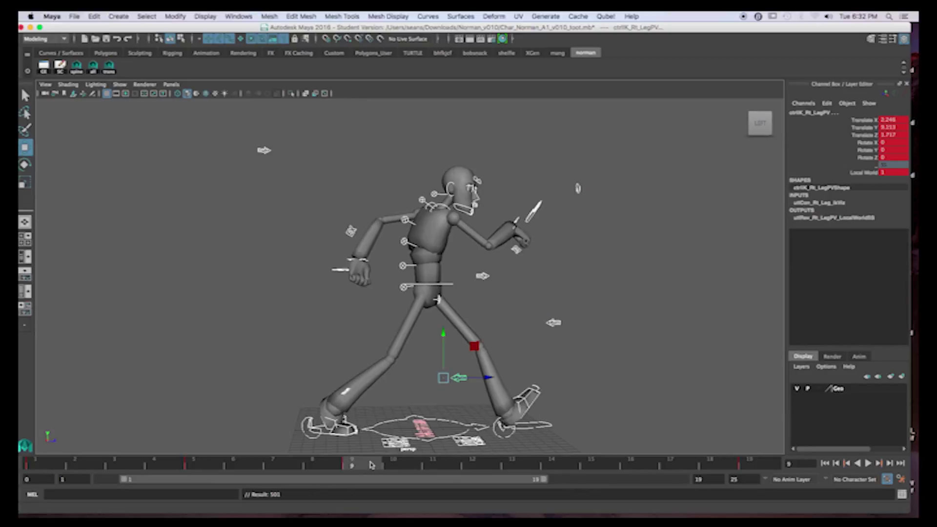
click(200, 467)
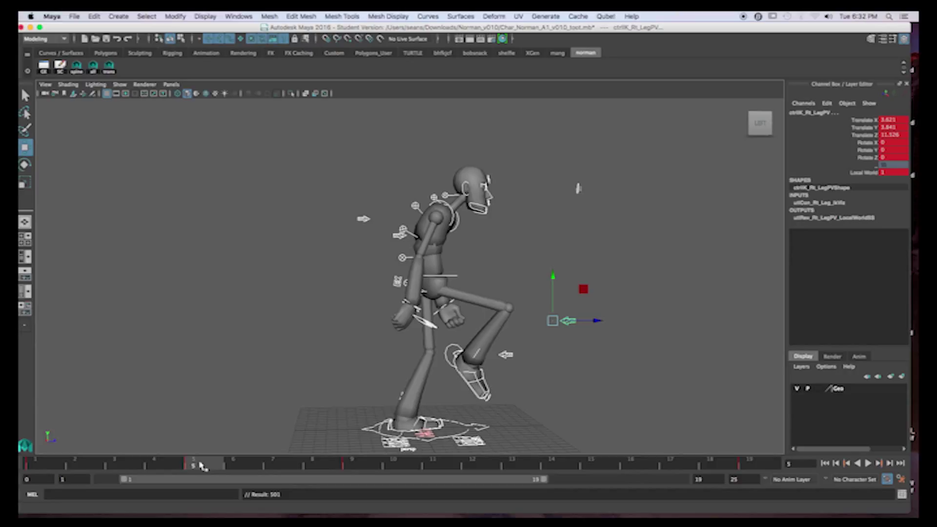
Copy the passing pose of all controls from frame 5 to frame 13 and key it.
click(188, 241)
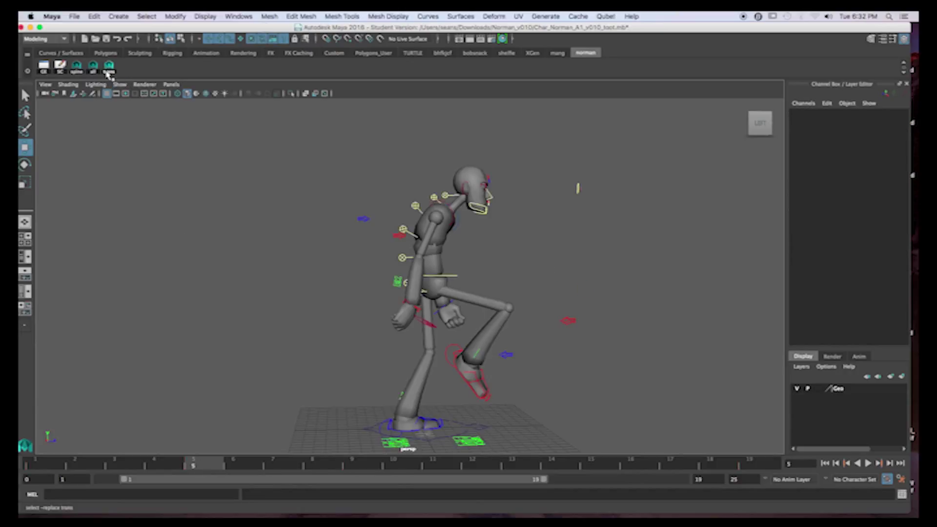
click(93, 67)
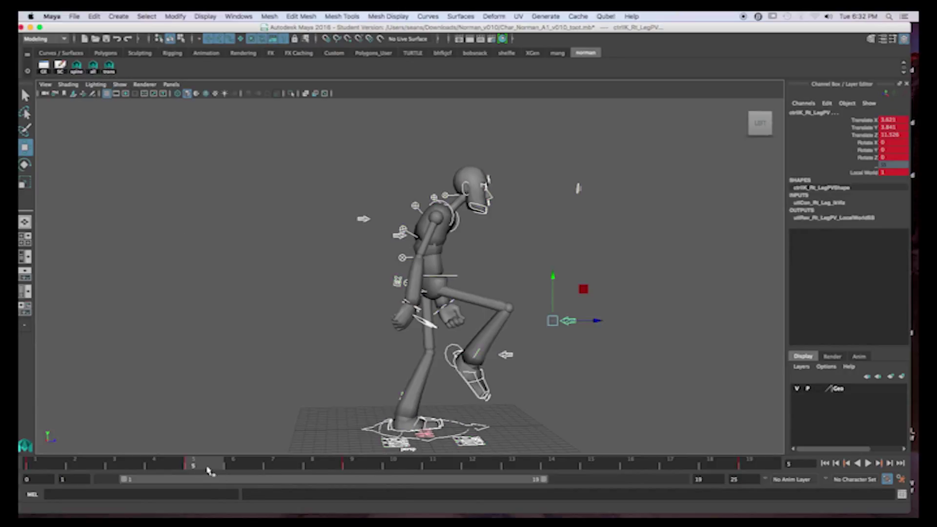
drag(207, 467, 534, 467)
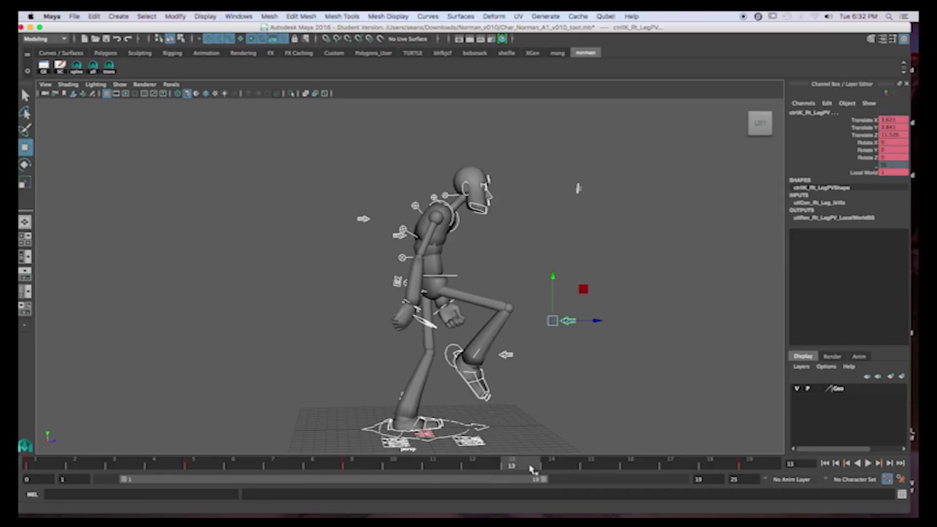
key(s)
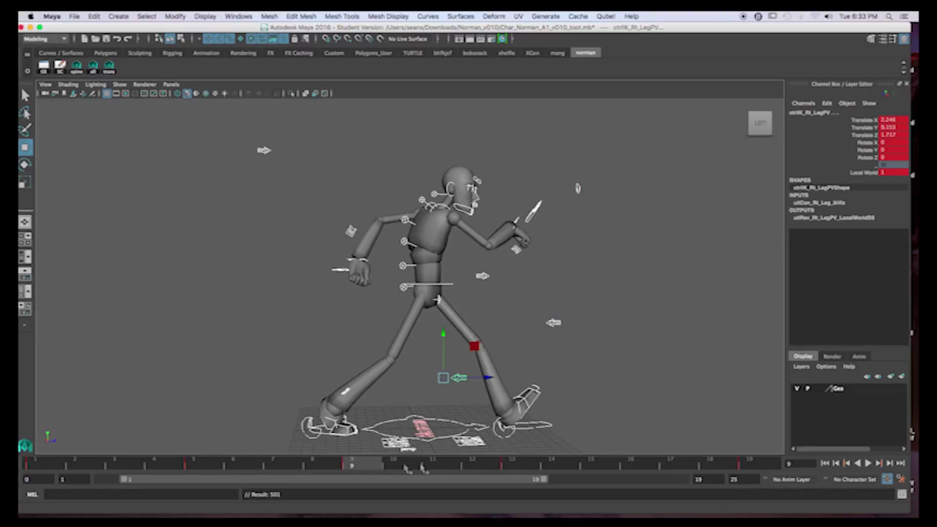
click(509, 466)
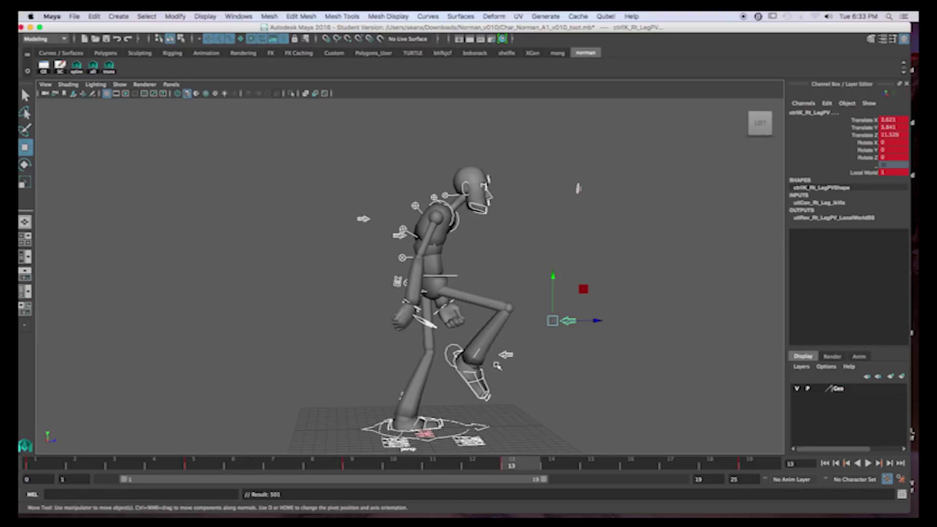
Lift the left foot to about 6.4 in Translate Y and move it forward to about 3.8 in Translate Z at frame 13.
alt+drag(496, 365, 465, 324)
click(468, 306)
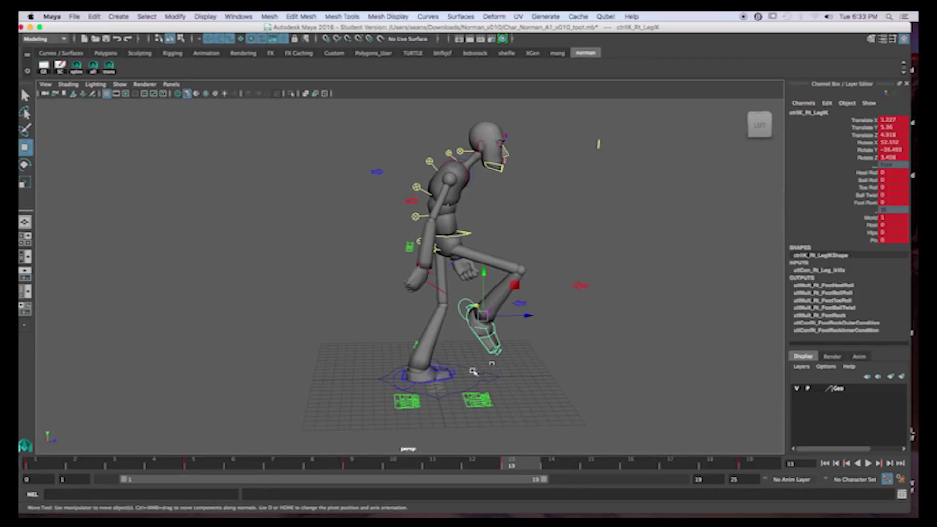
click(418, 379)
alt+drag(417, 379, 427, 362)
drag(418, 330, 422, 257)
drag(462, 307, 514, 309)
alt+drag(514, 312, 521, 336)
click(521, 341)
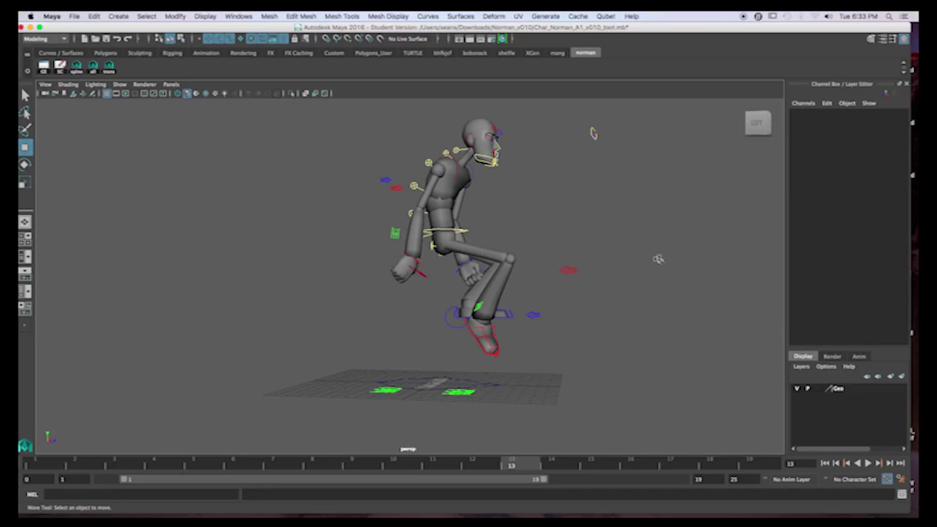
Point the left toes down to about 56 in Rotate X, turn the foot to about 21 in Rotate Y, and lower it slightly to about 6.0 in Translate Y.
click(450, 322)
key(e)
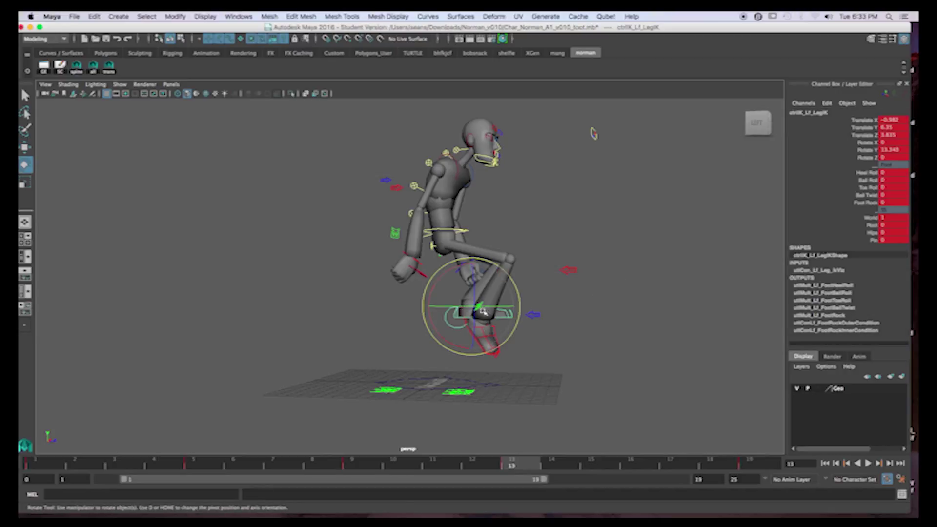
drag(505, 279, 446, 358)
key(w)
key(e)
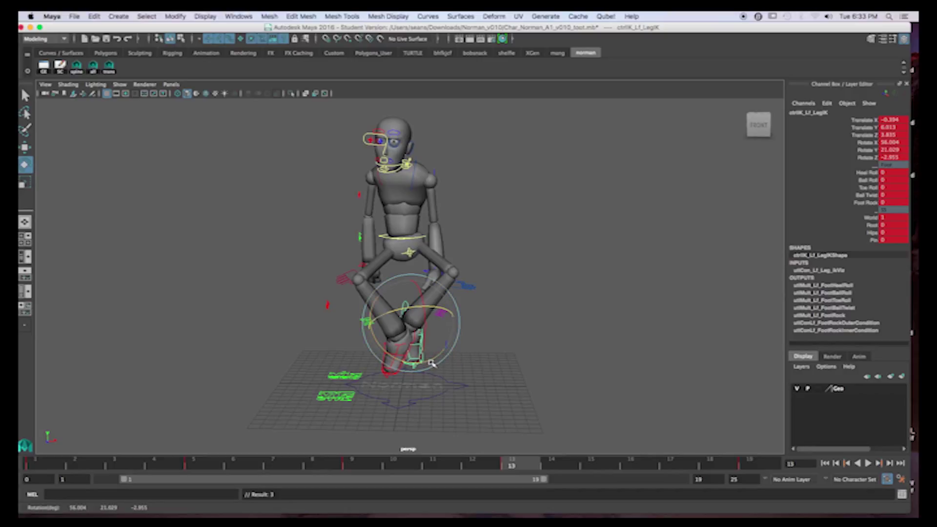
Turn the left foot to about 27 in Rotate Y and 5.9 in Rotate Z, lower it slightly, and move it forward to about 4.5 in Translate Z.
click(493, 335)
alt+drag(493, 335, 593, 133)
click(436, 344)
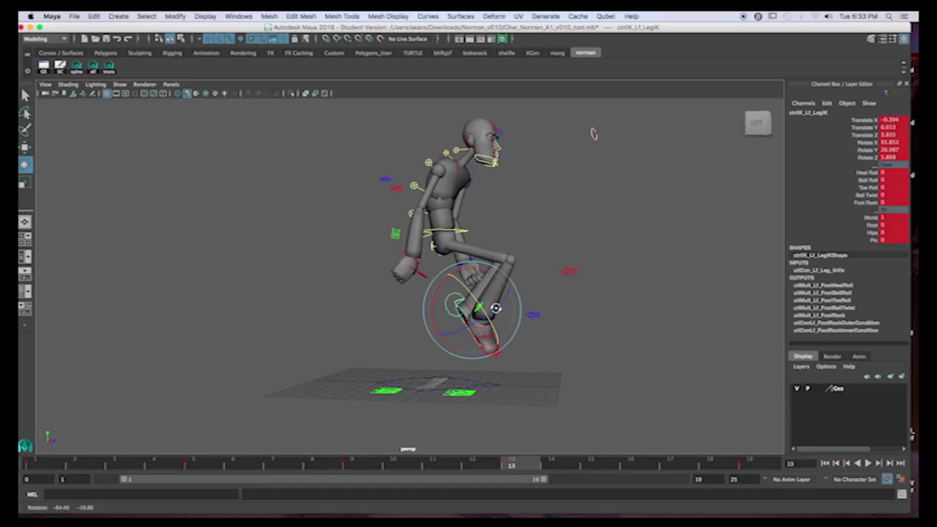
key(w)
drag(525, 312, 520, 303)
drag(480, 268, 610, 288)
alt+drag(463, 335, 446, 335)
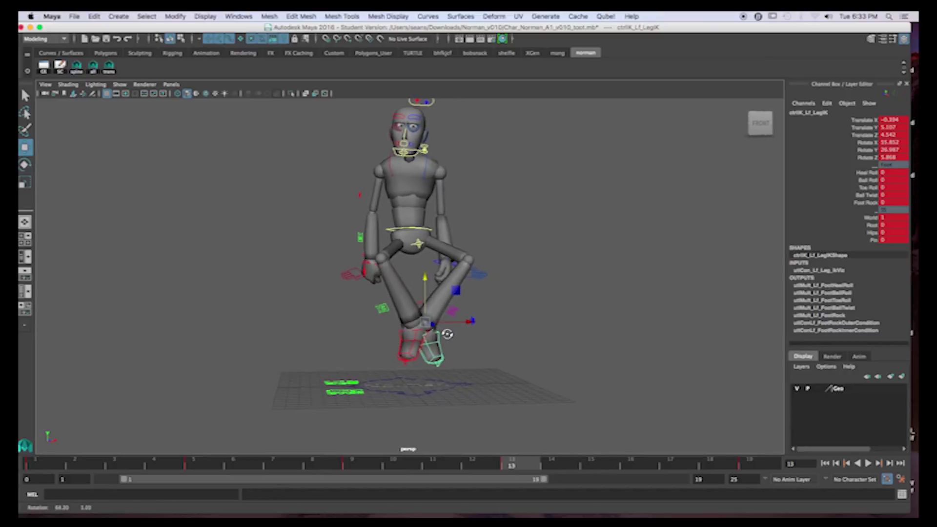
drag(428, 283, 428, 277)
Set the hip control's Rotate X, Y and Z to 0 at frame 13.
alt+drag(433, 313, 453, 303)
click(458, 350)
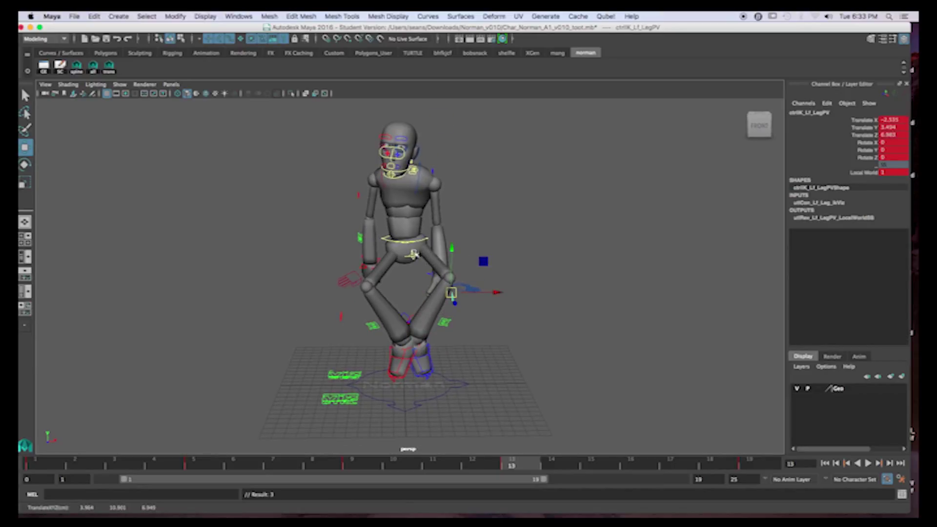
click(413, 254)
drag(413, 254, 459, 283)
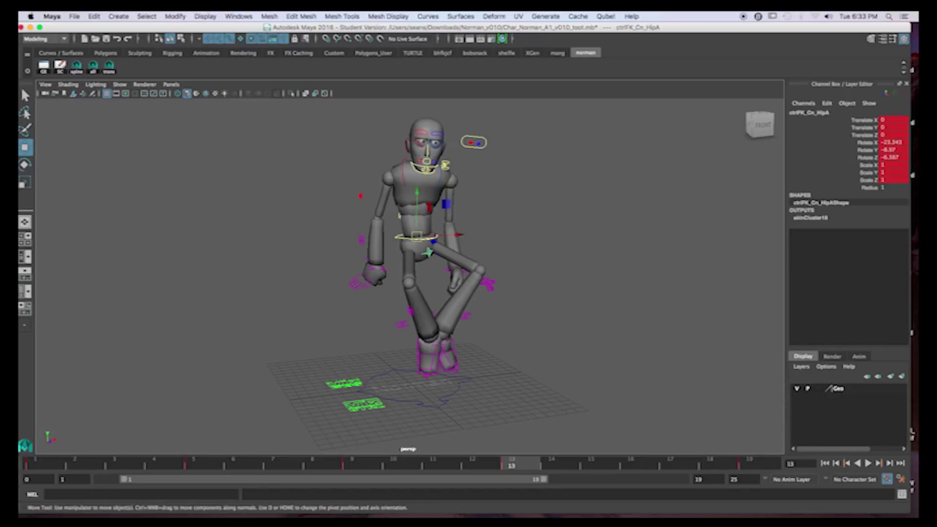
drag(887, 143, 888, 157)
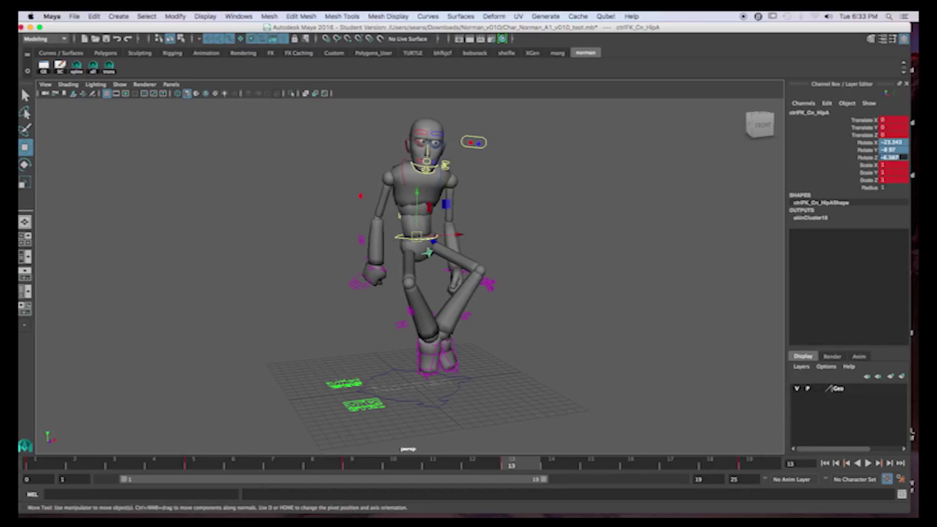
text(0)
key(Return)
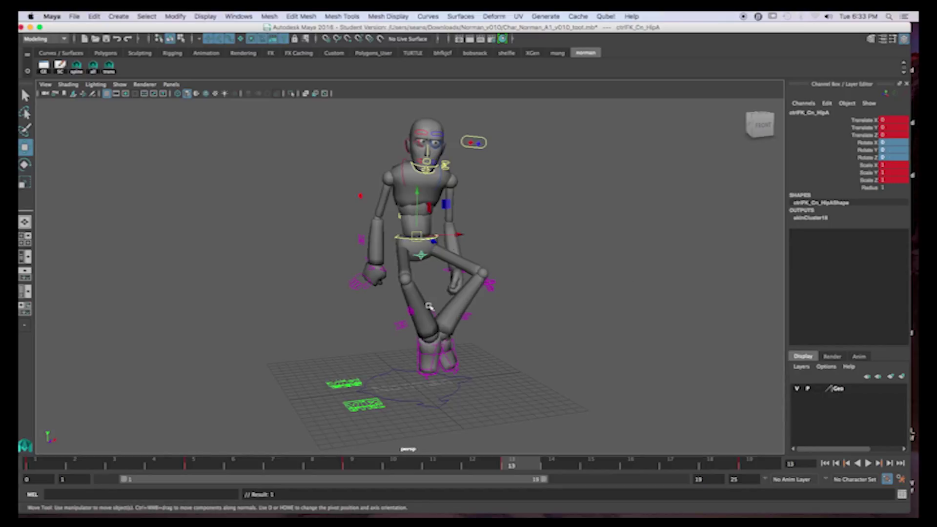
Select the right foot control and set its Rotate X to 0 to level the foot.
alt+drag(418, 362, 487, 355)
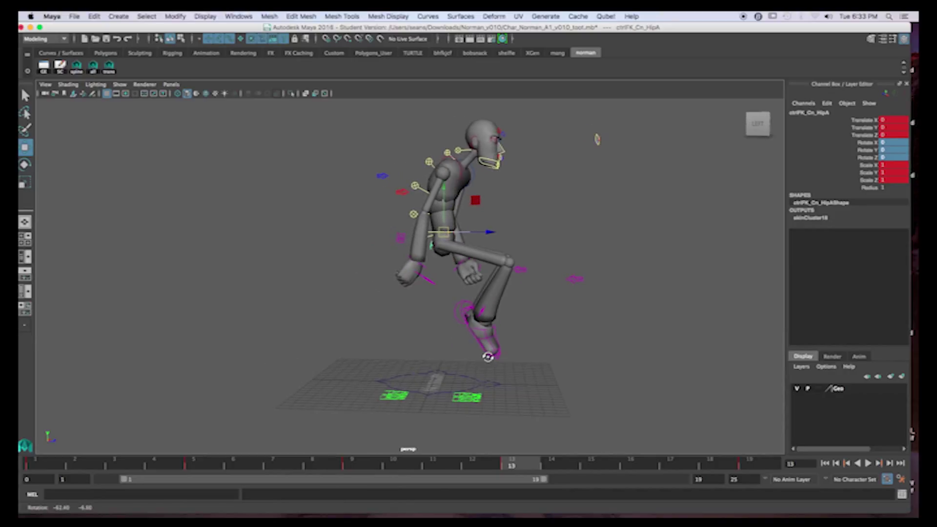
click(452, 315)
alt+drag(451, 315, 488, 293)
click(404, 309)
click(447, 306)
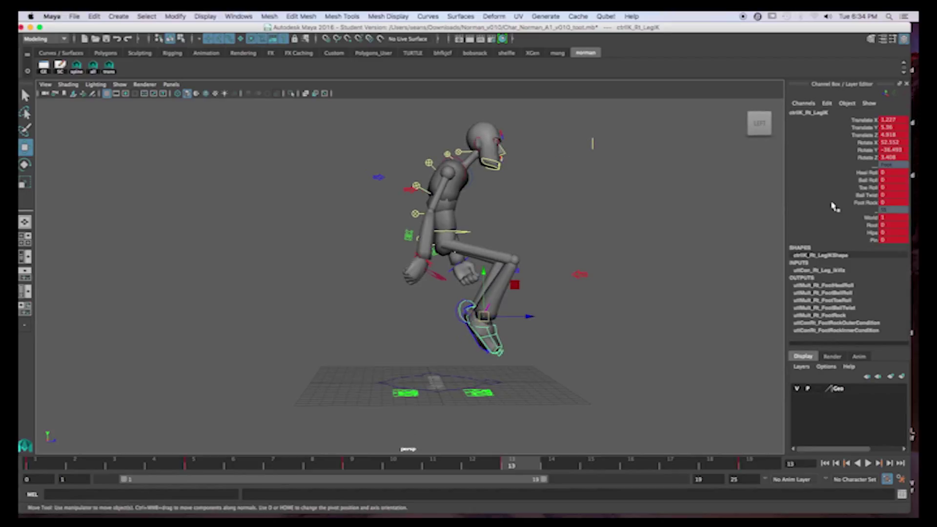
double_click(890, 142)
text(0)
key(Return)
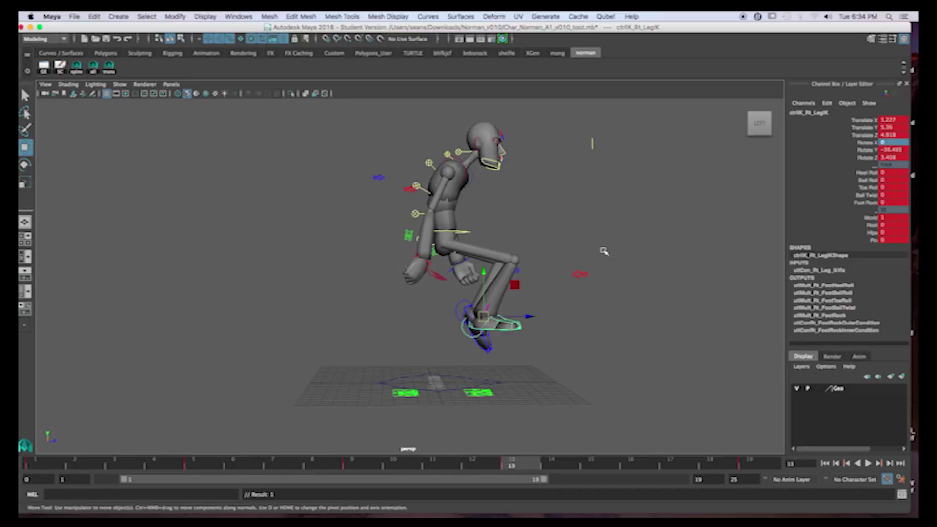
Move the right foot down and back to about 0.43 in Translate Z, and set its Translate Y to 0.
drag(485, 275, 502, 334)
drag(527, 367, 481, 371)
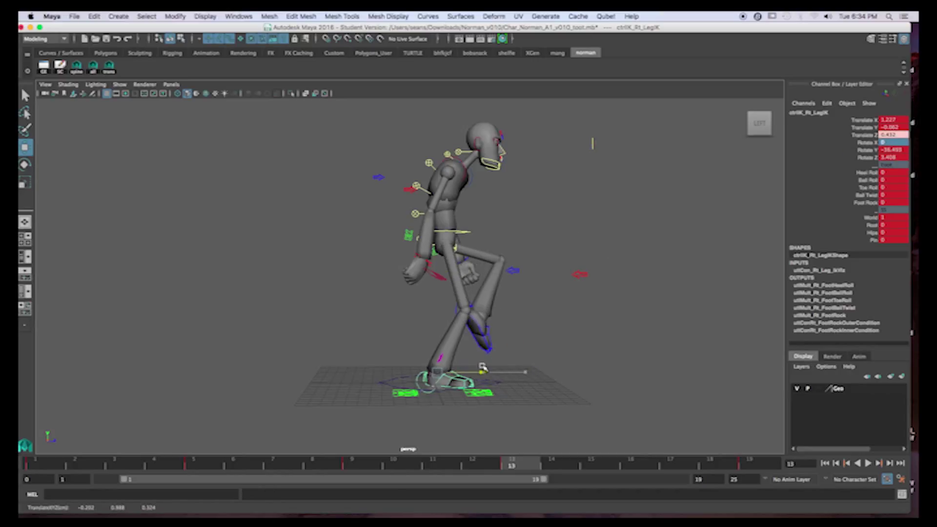
double_click(888, 127)
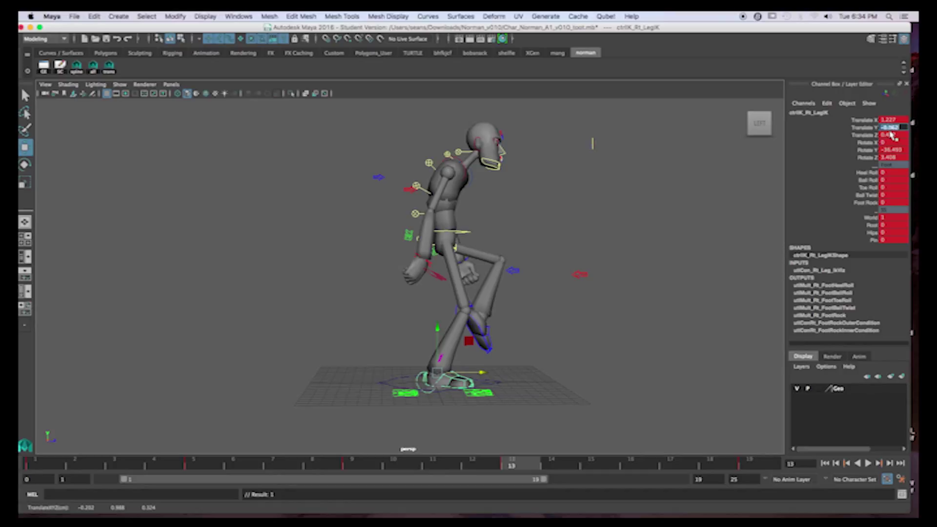
text(0)
key(Return)
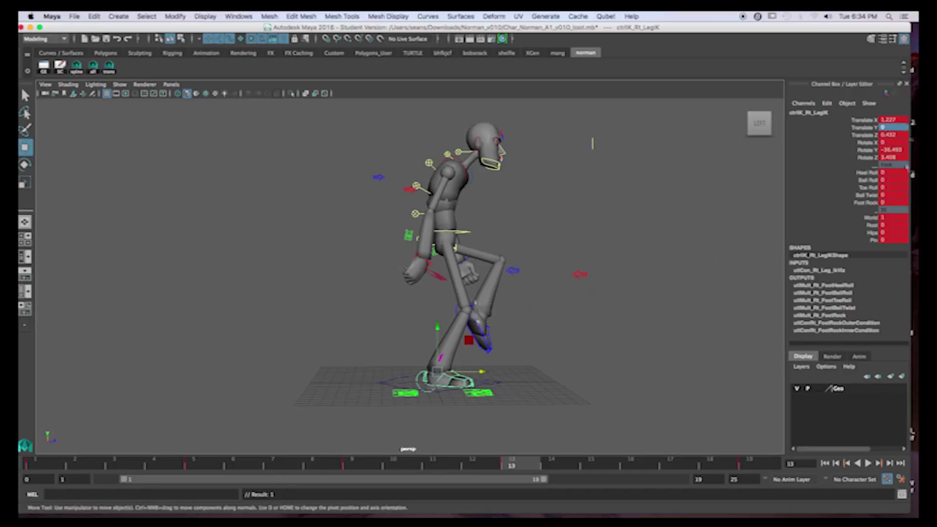
Compare the contact pose at frame 9 with the passing pose at frame 13 from behind and from the side.
alt+drag(517, 375, 608, 368)
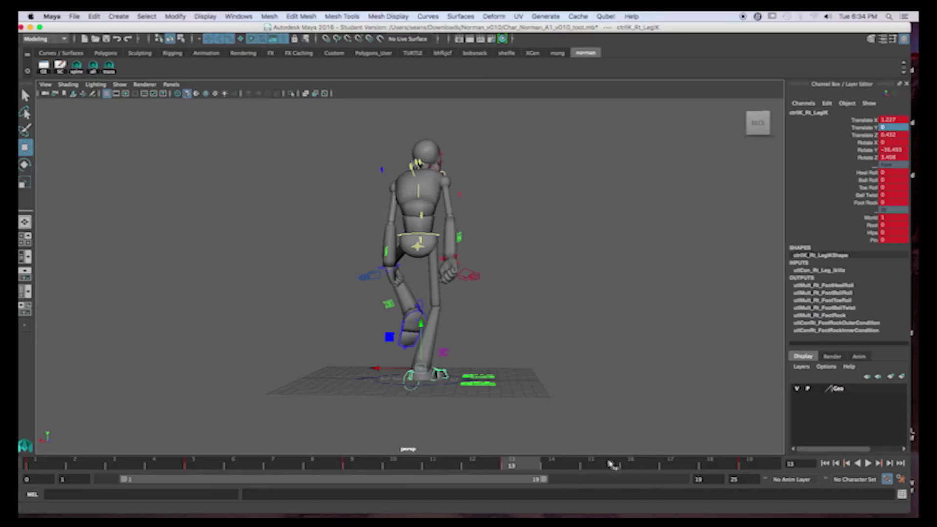
click(364, 464)
click(518, 467)
click(367, 468)
click(527, 468)
click(367, 468)
click(507, 466)
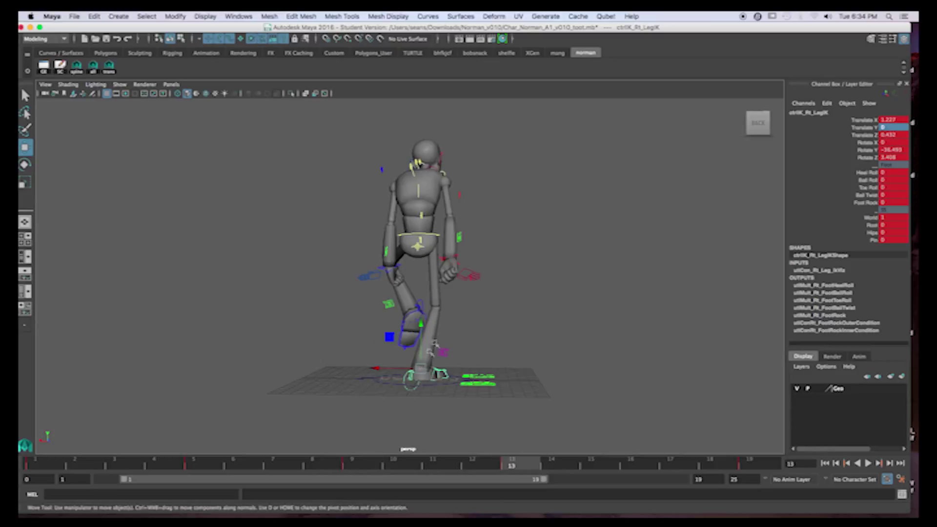
click(368, 464)
click(508, 464)
alt+drag(341, 392, 422, 393)
click(352, 465)
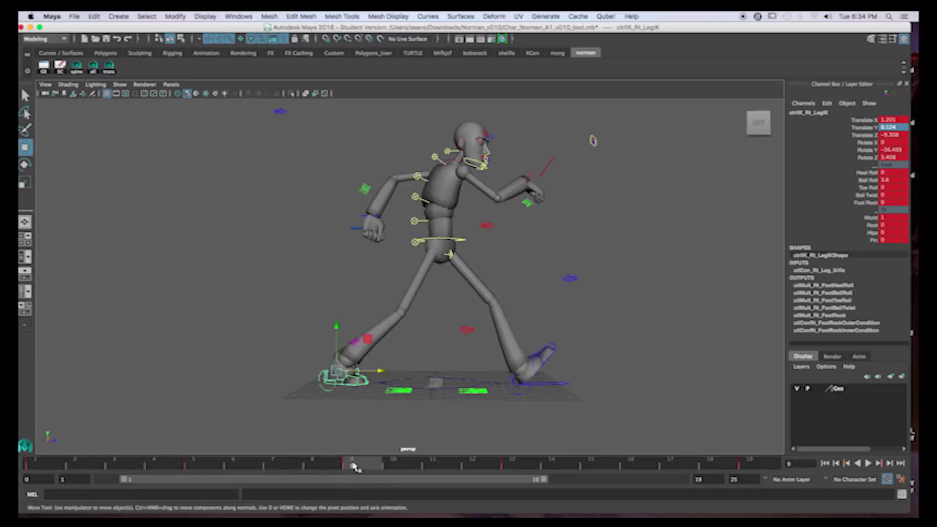
click(511, 466)
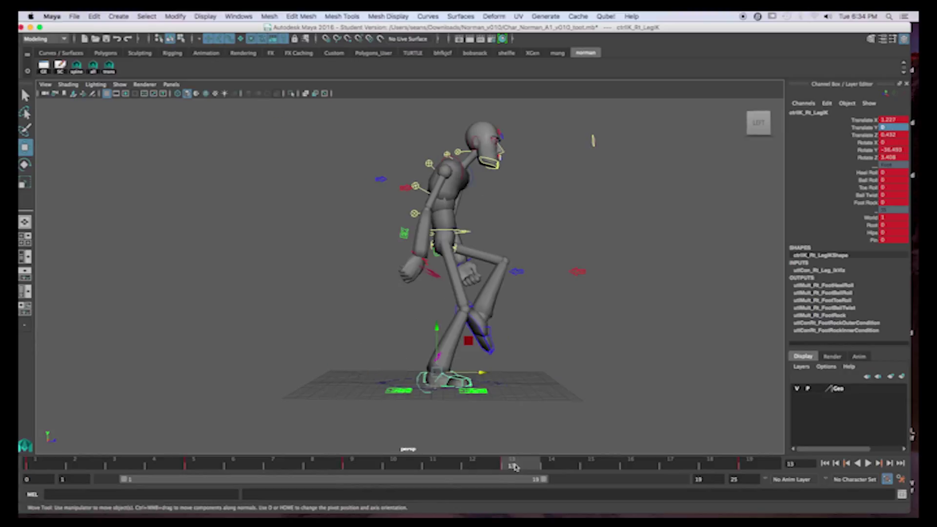
Compare the contact pose at frame 1 with the passing pose at frame 5, then play the walk cycle with nothing selected.
click(369, 467)
click(63, 466)
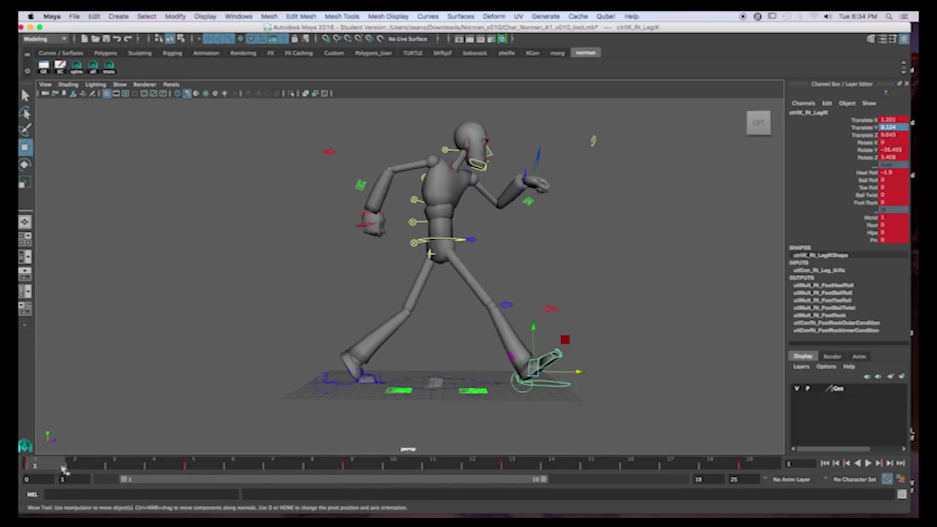
click(210, 465)
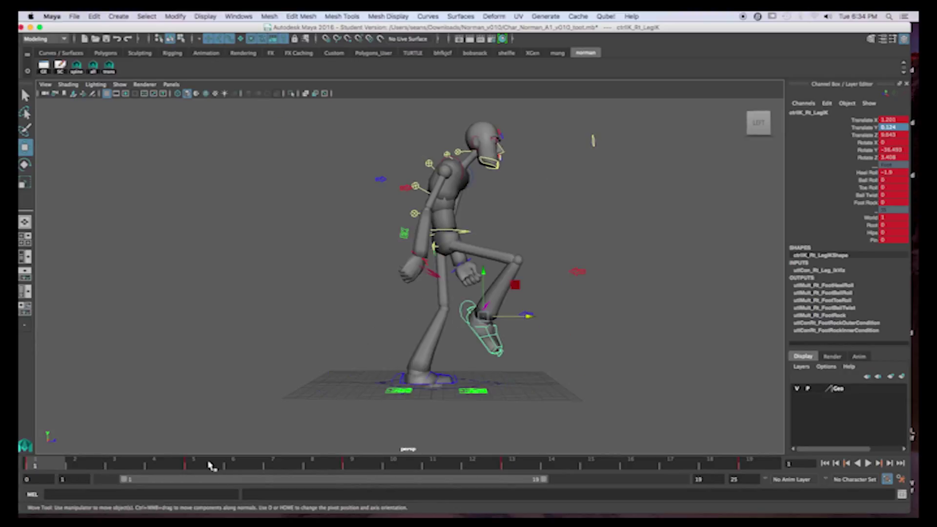
click(68, 467)
click(202, 466)
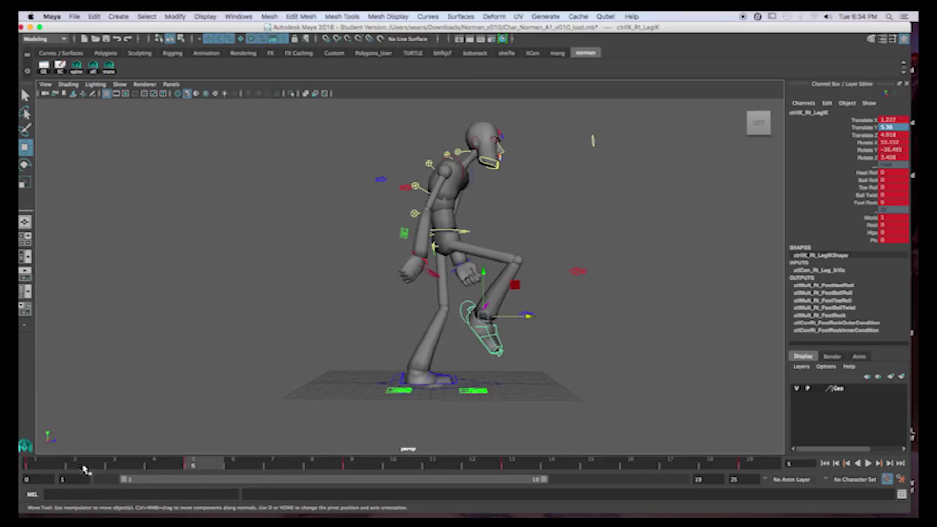
click(310, 345)
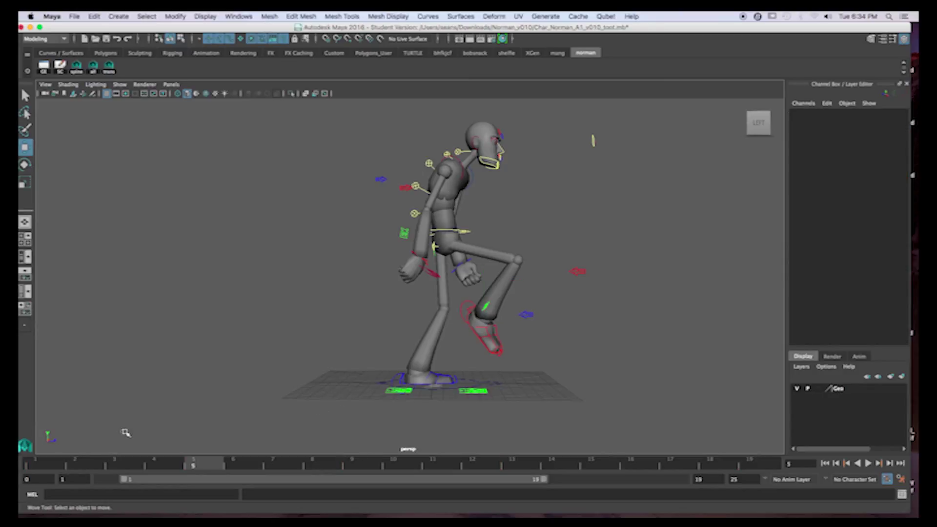
click(56, 465)
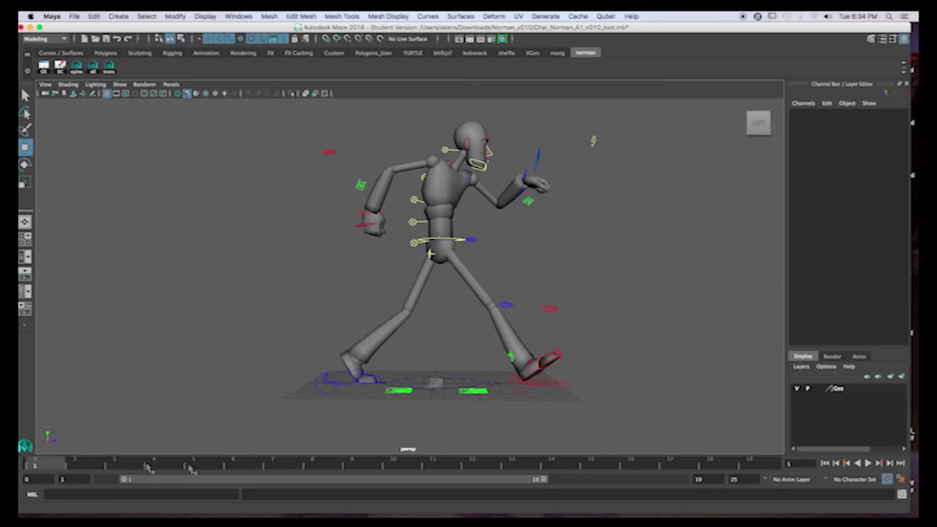
key(alt+v)
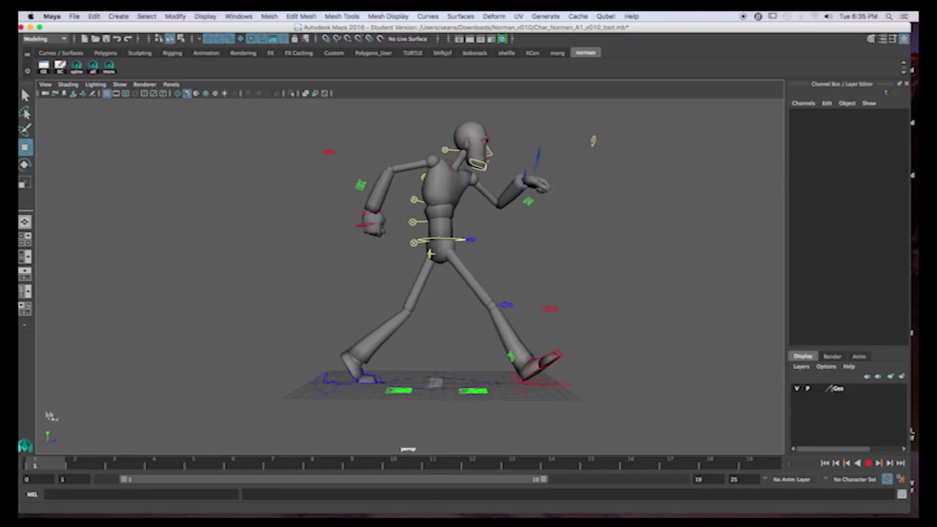
drag(54, 422, 30, 420)
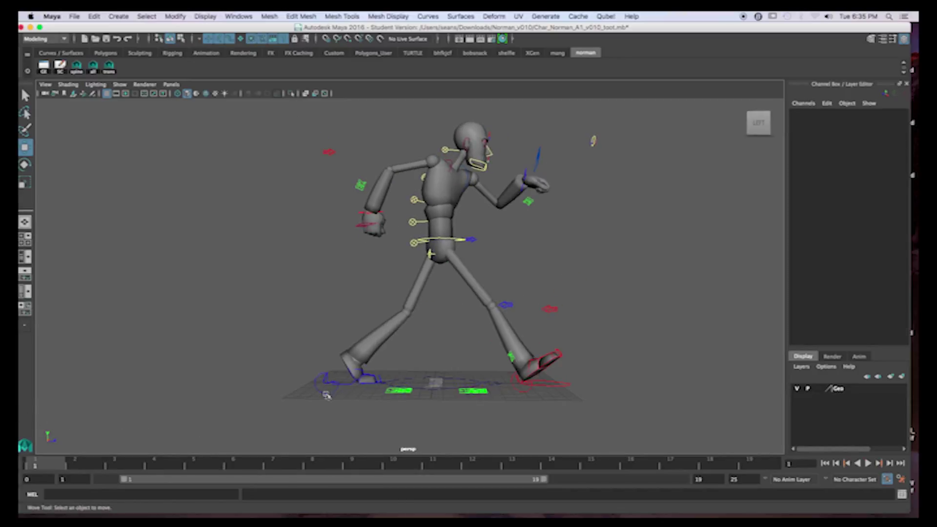
Copy the frame 5 pose of all controls to frame 14 and the frame 13 pose to frame 5, keying both.
click(326, 395)
click(198, 465)
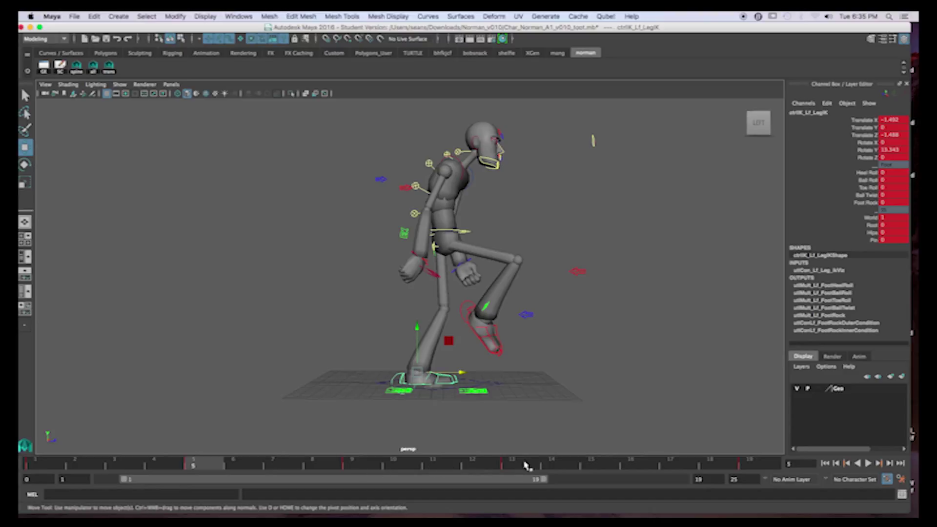
click(95, 71)
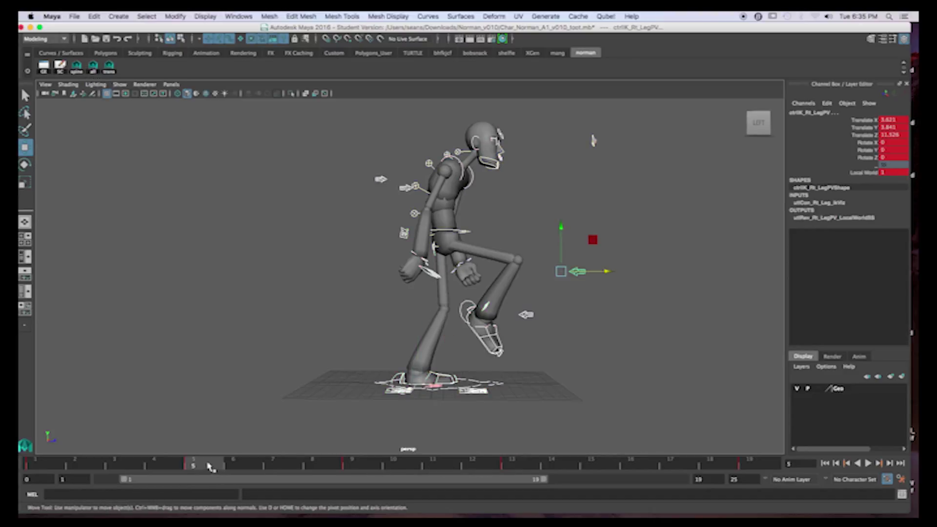
drag(209, 466, 553, 466)
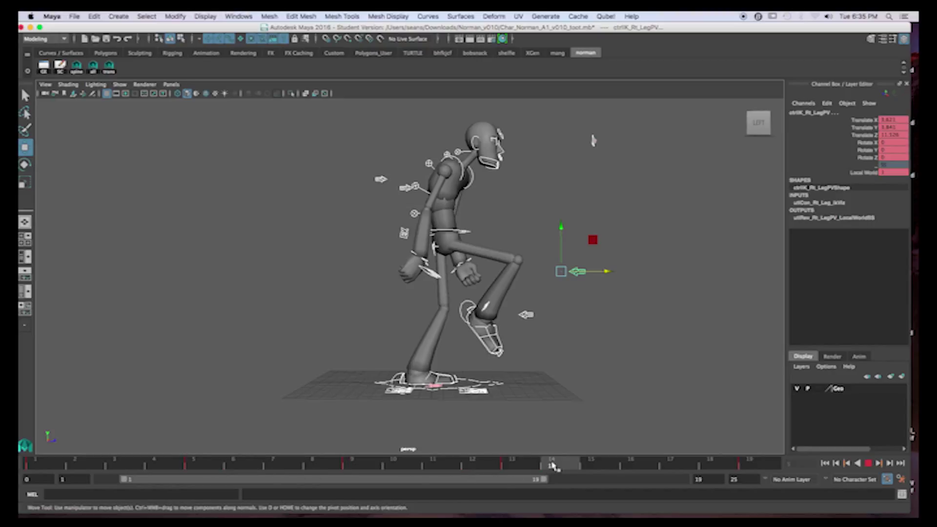
key(s)
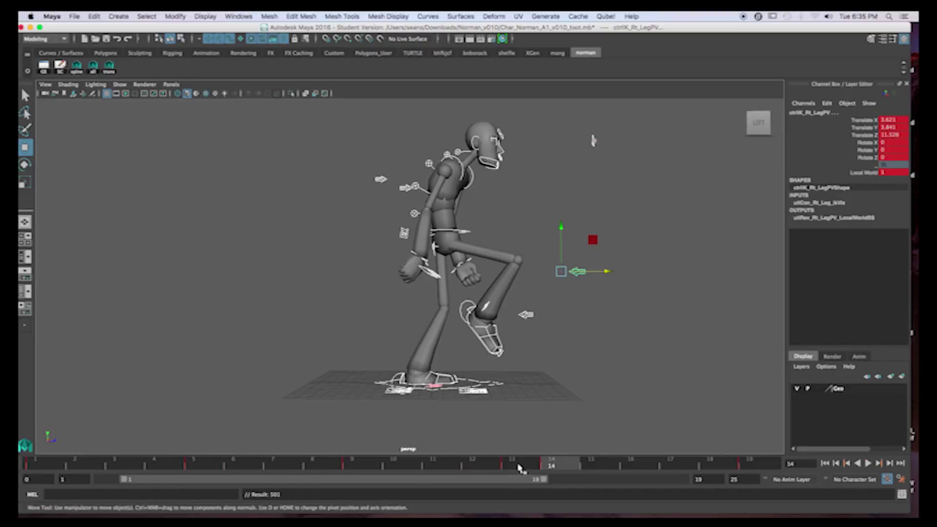
click(519, 466)
drag(521, 467, 195, 466)
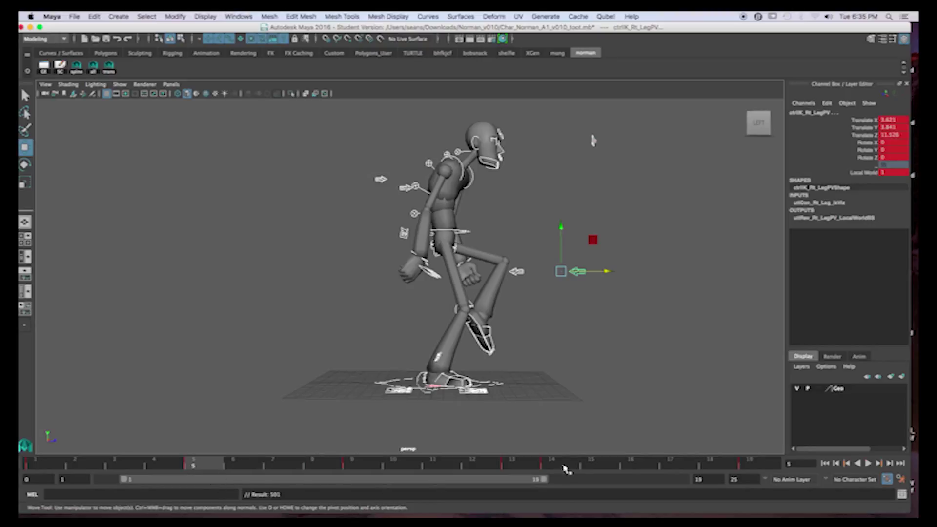
Delete the keys at frame 13 and shift the frame 14 keys to frame 13.
click(512, 467)
right_click(511, 466)
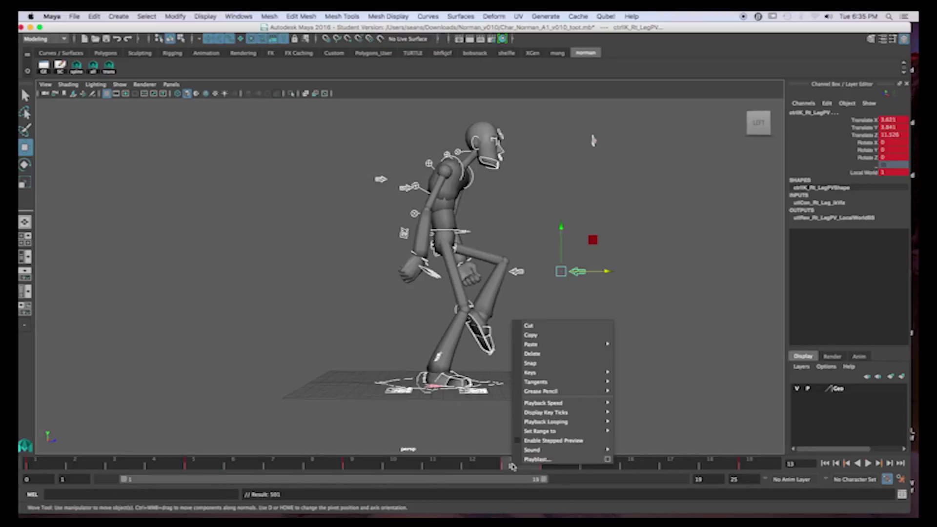
click(555, 355)
shift+click(556, 467)
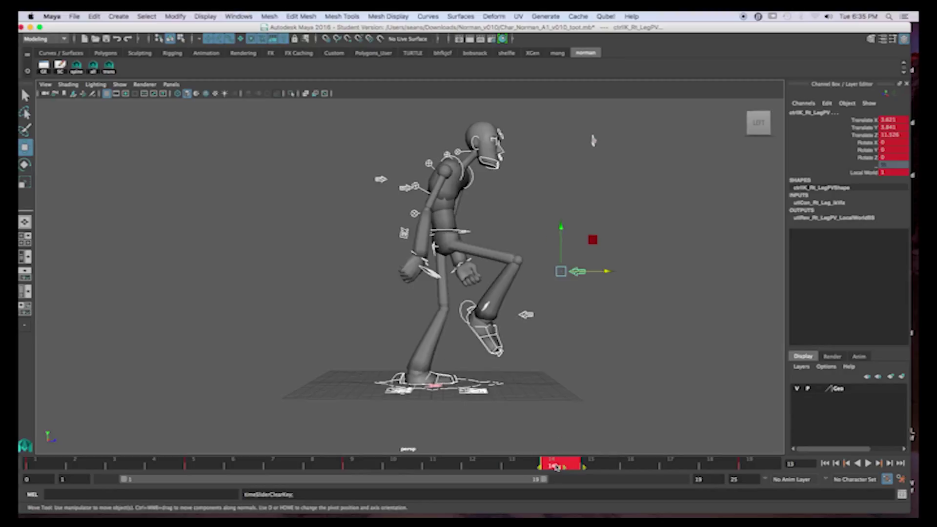
drag(560, 466, 534, 467)
click(582, 464)
Play back the walk cycle and check the contact poses at frames 1 and 9 against the passing poses at frames 5 and 13.
drag(44, 466, 363, 468)
key(alt+v)
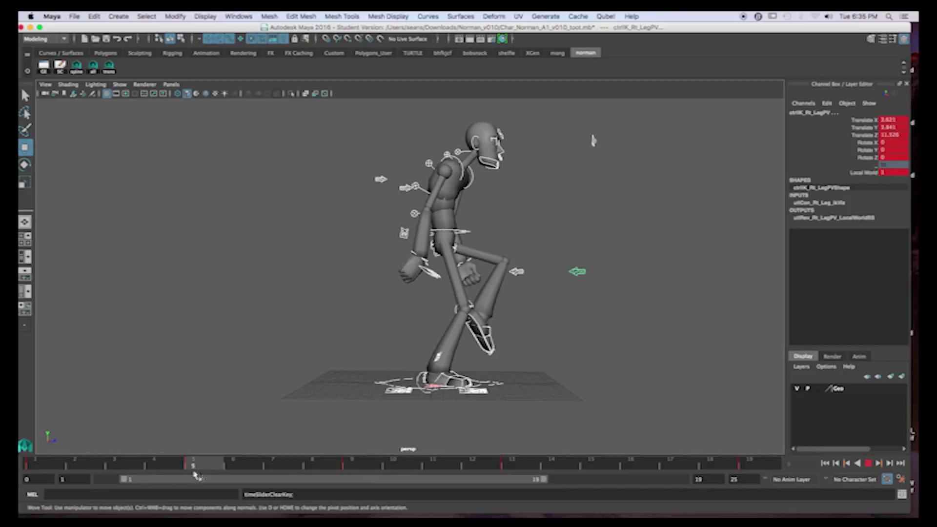
key(alt+v)
drag(378, 470, 56, 465)
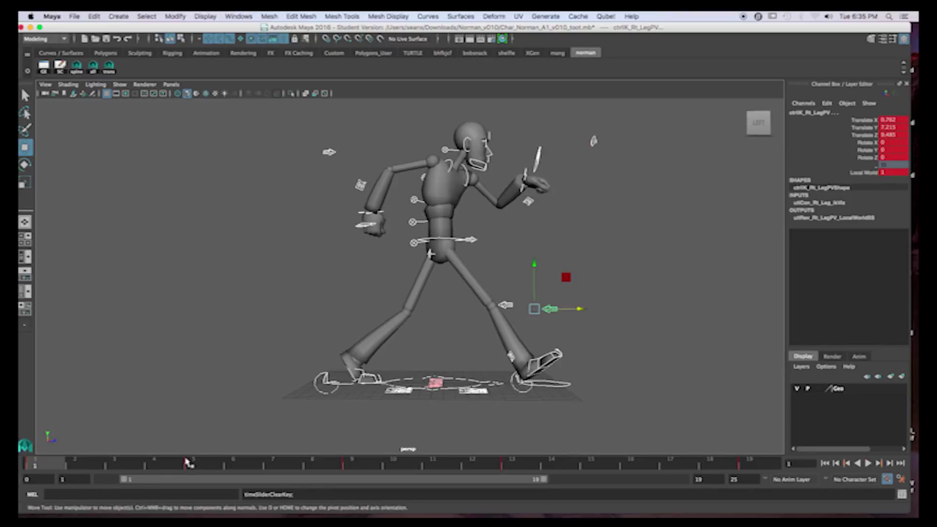
click(202, 467)
click(365, 464)
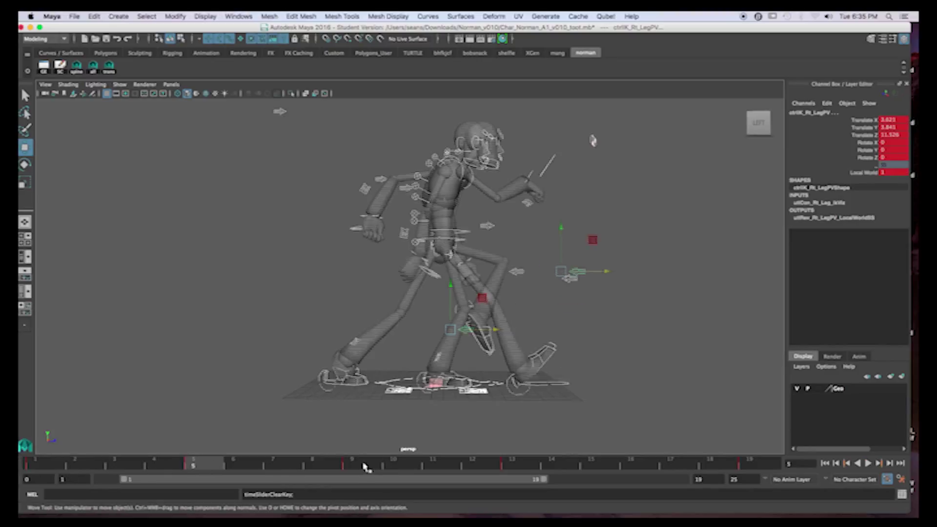
click(44, 462)
click(189, 464)
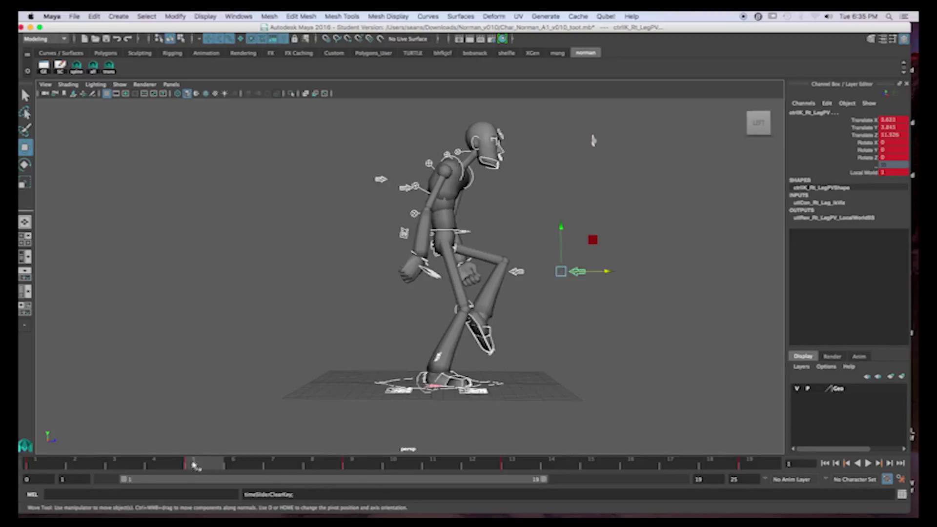
click(532, 465)
click(195, 465)
click(520, 466)
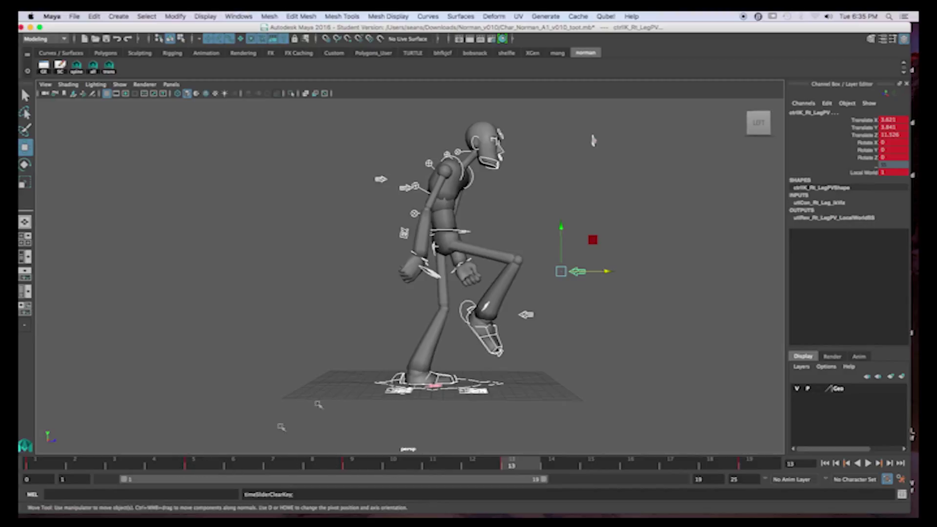
Compare the contact poses at frames 1 and 9 with the passing poses at frames 5 and 13.
click(51, 467)
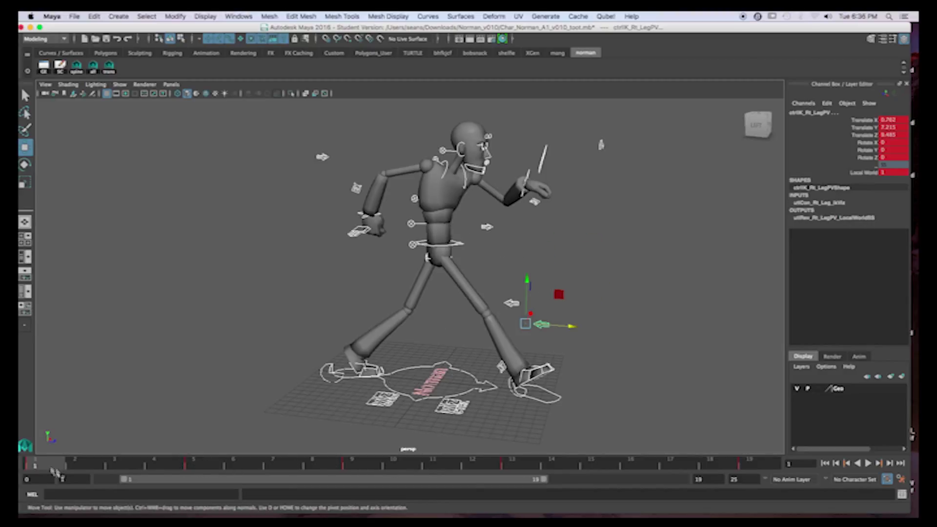
click(203, 467)
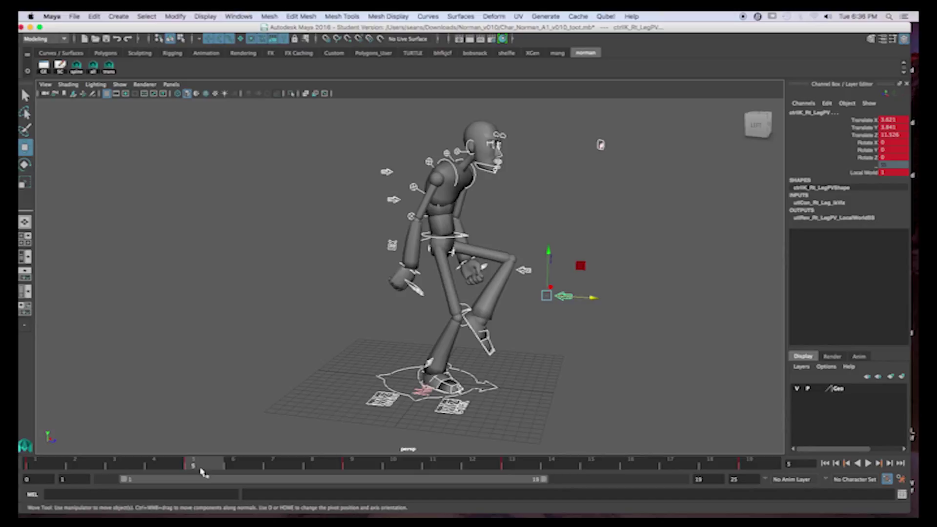
click(362, 468)
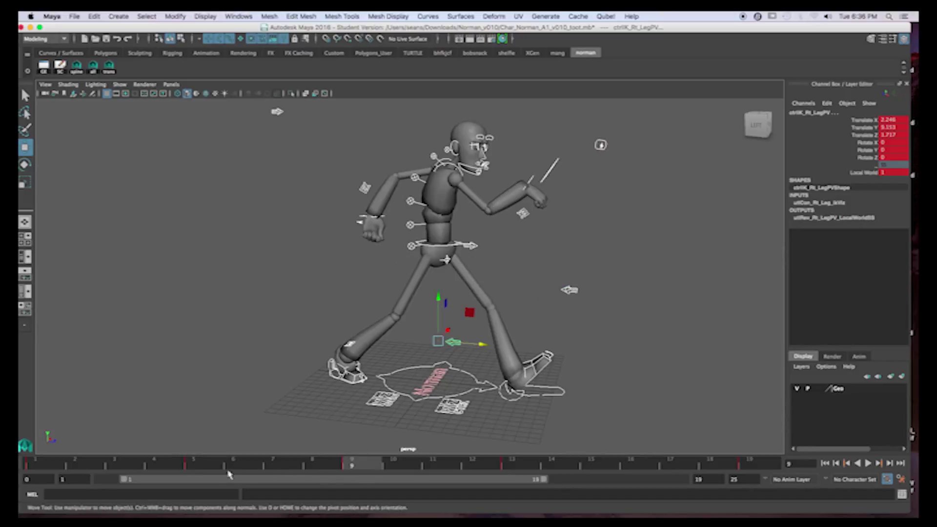
click(48, 466)
click(206, 466)
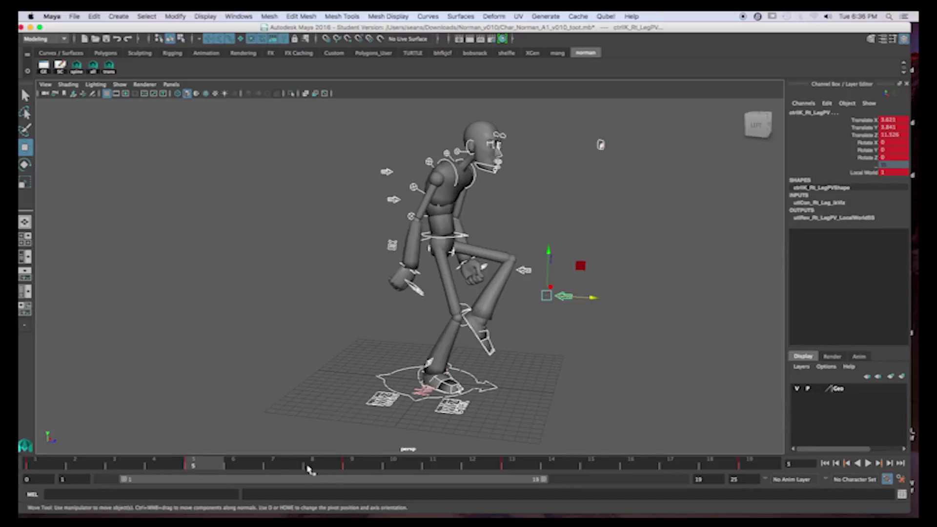
click(354, 466)
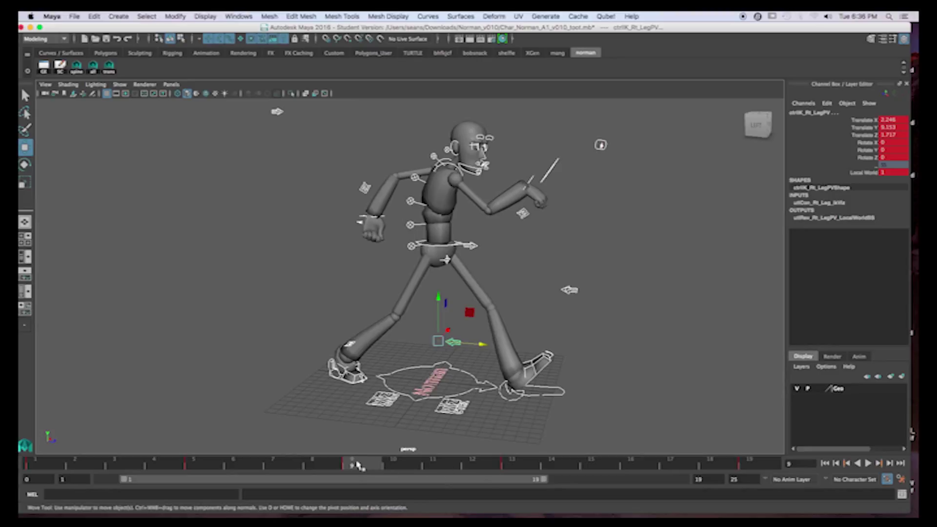
click(521, 467)
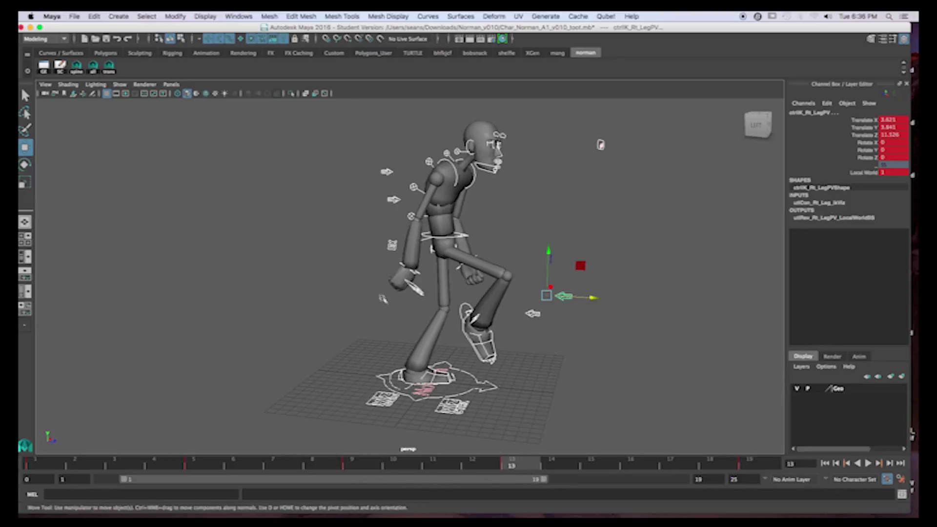
Rotate and reposition the right hand IK control in the frame 13 passing pose, using frame 9 as reference, and key it.
click(417, 272)
click(383, 463)
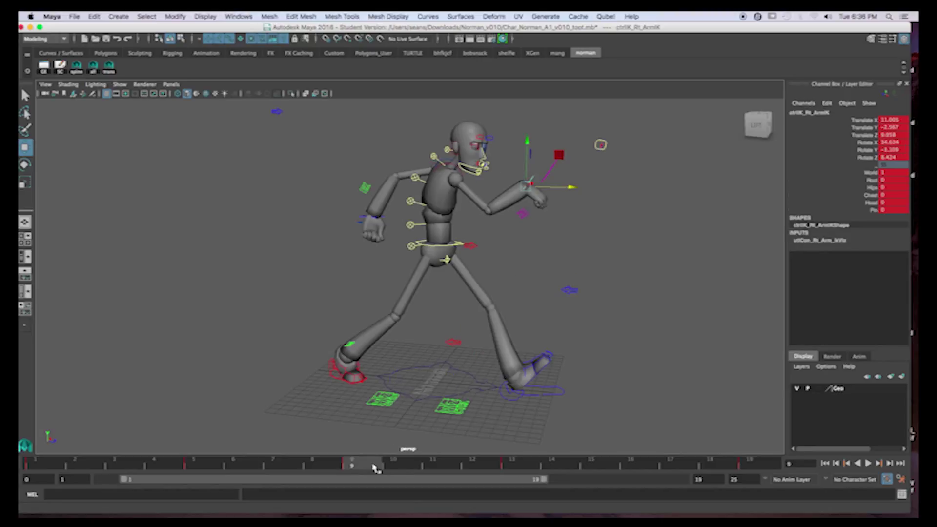
click(511, 462)
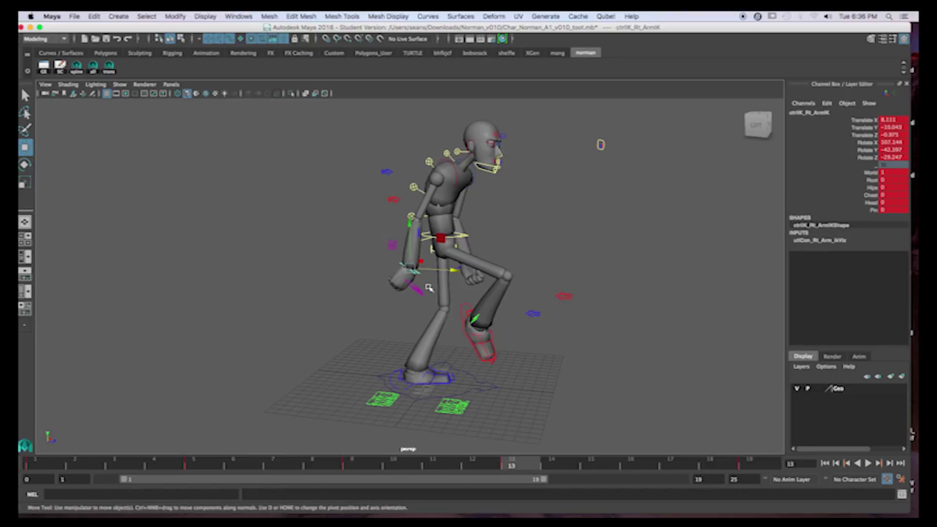
key(e)
drag(429, 280, 361, 266)
key(w)
click(386, 282)
key(s)
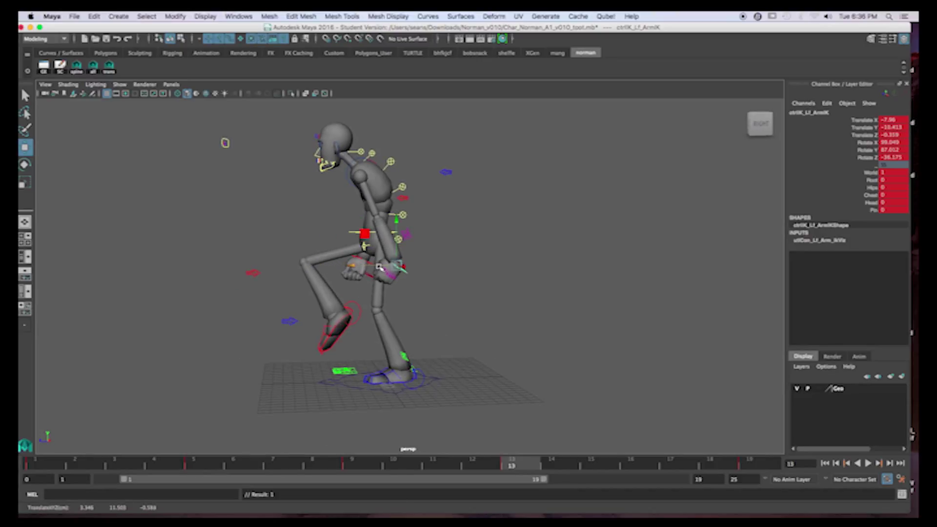
Rotate the left hand IK control into a natural passing position at frame 13 and key it.
key(e)
drag(413, 284, 413, 264)
key(s)
key(s)
drag(416, 229, 378, 231)
key(s)
click(372, 225)
key(s)
key(s)
key(s)
Move the right hand IK control slightly forward at frame 13 and check the arm from another angle.
click(444, 327)
alt+drag(444, 327, 481, 302)
key(w)
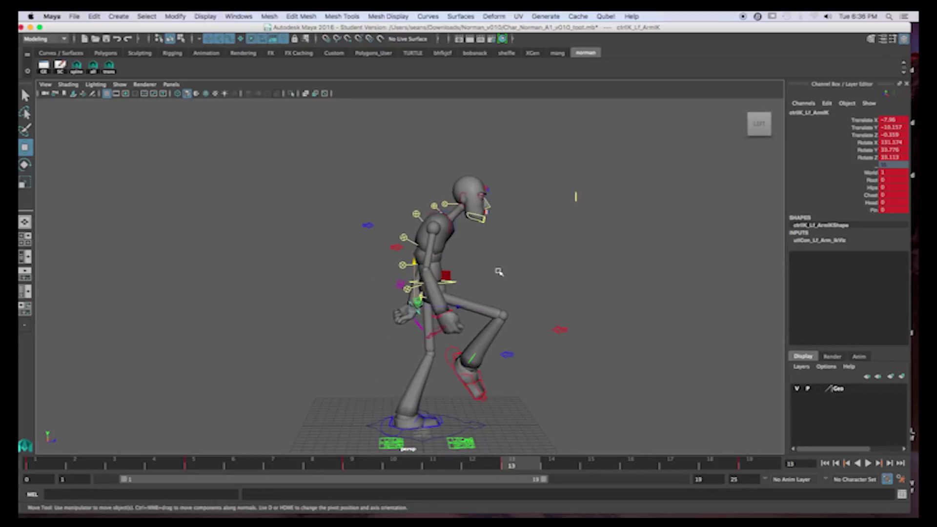
click(499, 272)
click(456, 311)
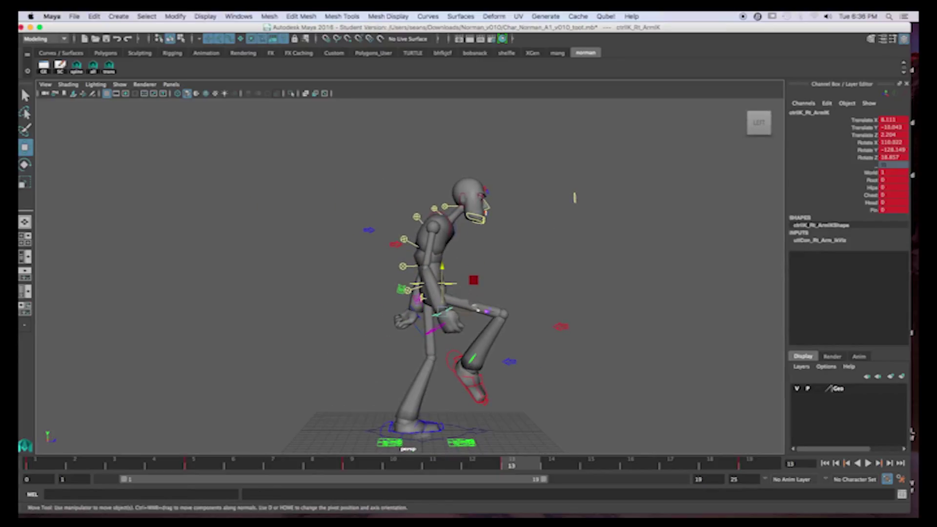
drag(478, 310, 483, 310)
click(449, 218)
mouse_move(449, 218)
alt+mouse_down()
mouse_move(419, 227)
mouse_move(441, 234)
mouse_move(435, 211)
alt+mouse_up()
Refine the right hand's rotation and forward position at frame 13, key the control and deselect it.
key(e)
click(464, 315)
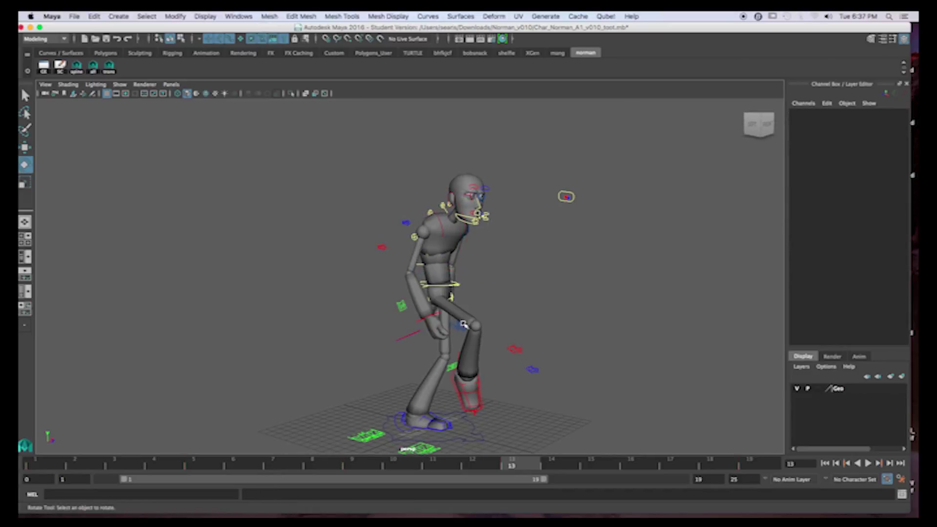
alt+drag(463, 314, 484, 316)
click(453, 311)
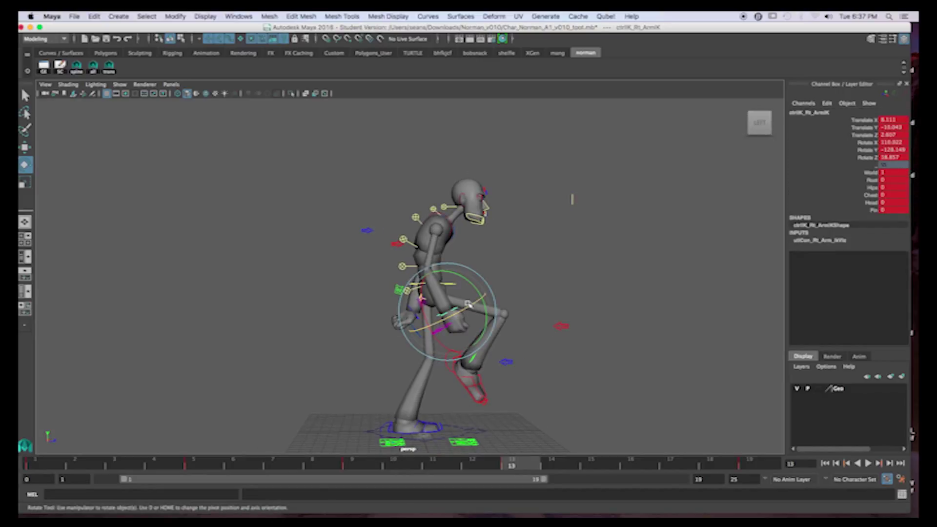
key(w)
mouse_move(458, 315)
alt+mouse_down()
mouse_move(446, 316)
mouse_move(474, 315)
alt+mouse_up()
key(s)
click(471, 314)
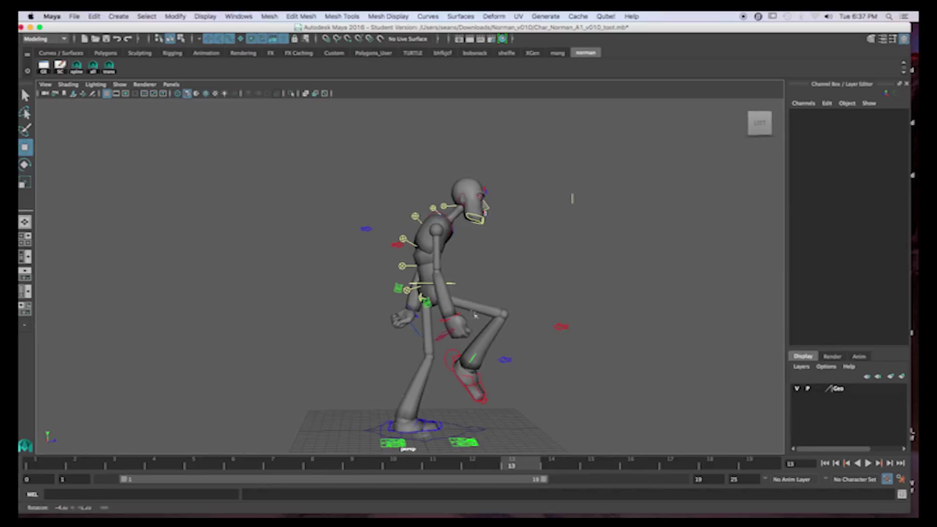
Select the character's controls and step through the keyed poses from frame 1 to frame 19 to review the walk.
drag(326, 192, 550, 339)
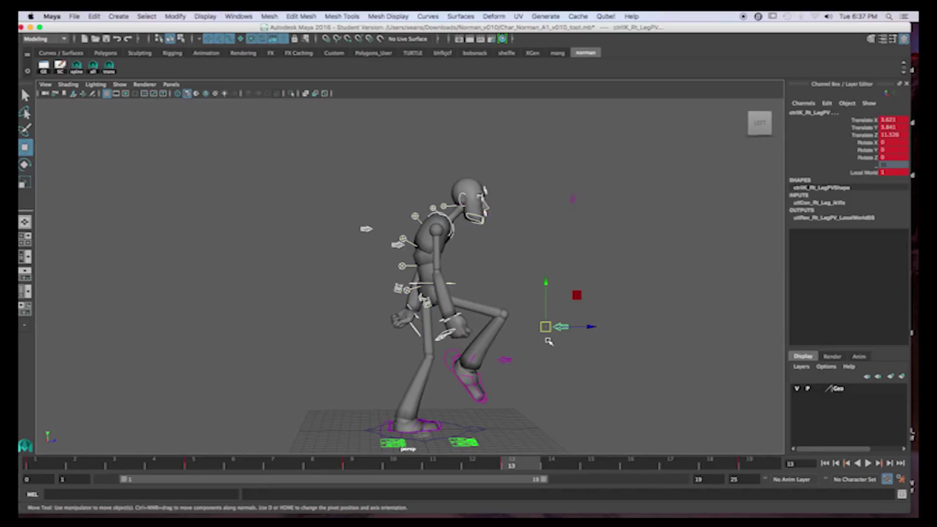
key(comma)
key(comma)
key(comma)
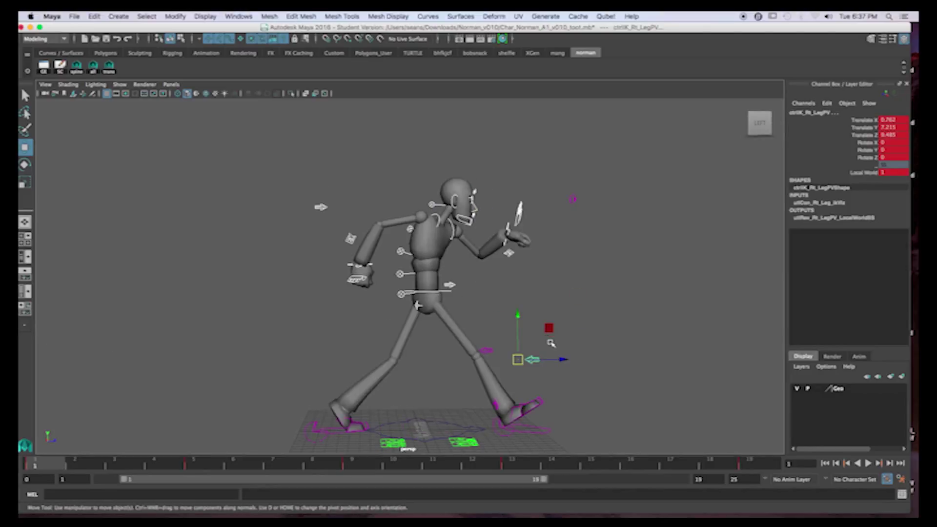
key(period)
key(period)
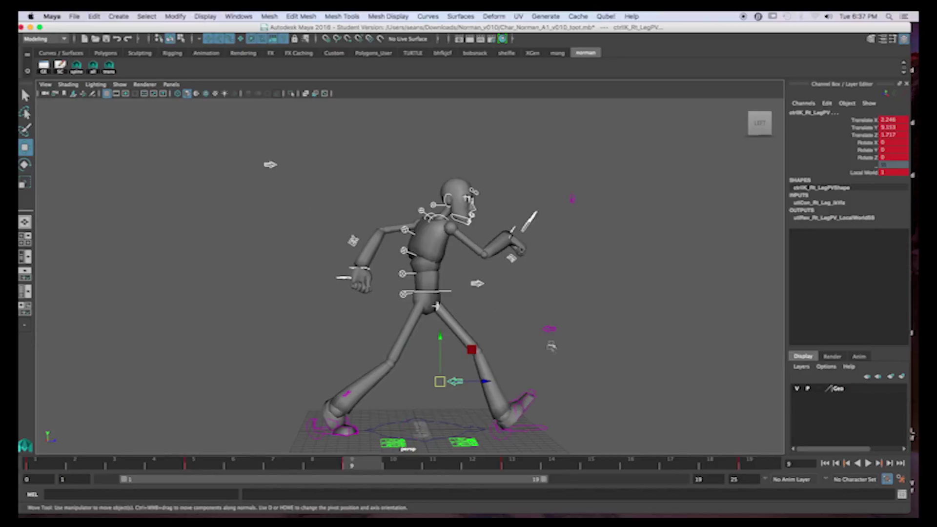
key(period)
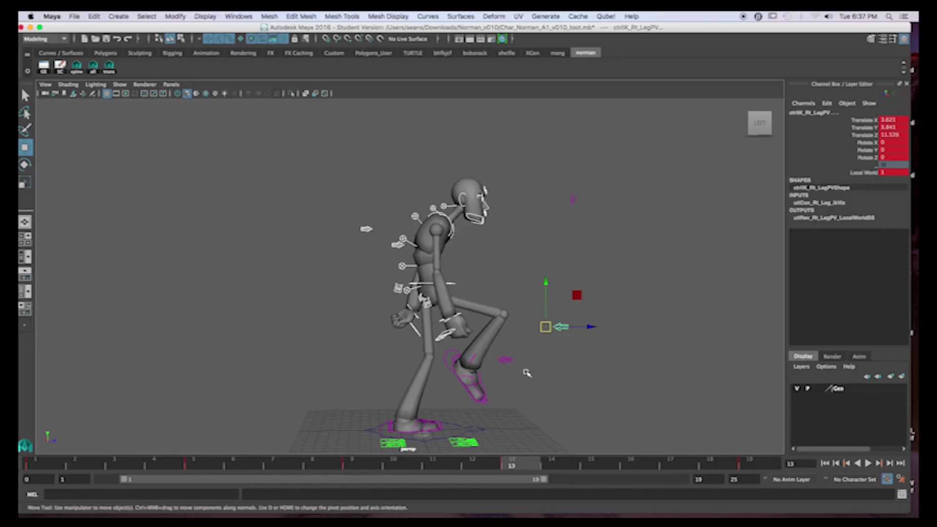
key(period)
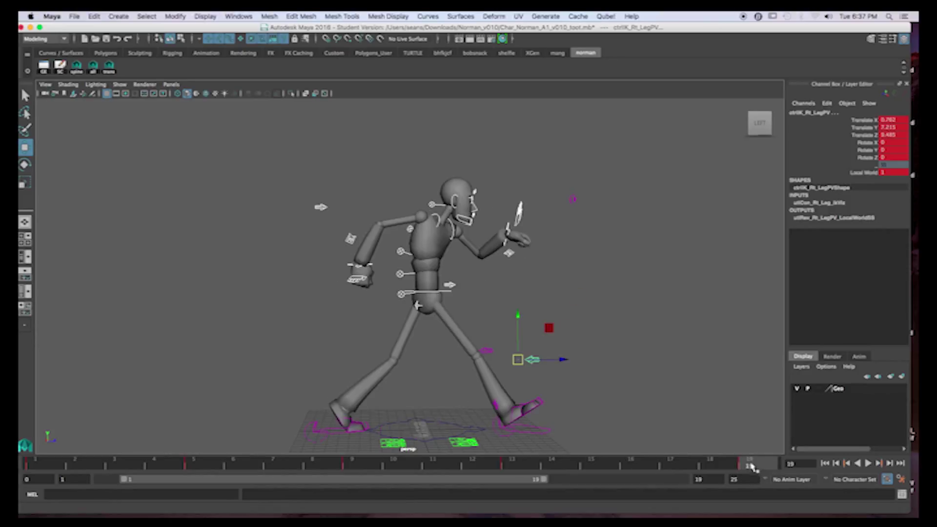
Select all controls, shift the frame 19 contact pose keys to frame 17 and go to that frame.
click(210, 200)
click(93, 68)
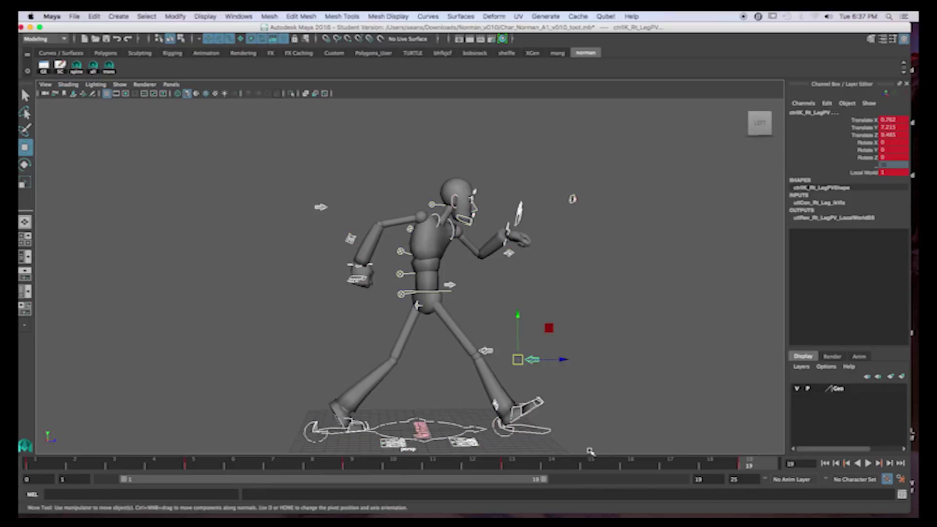
shift+click(756, 467)
drag(756, 467, 681, 472)
key(comma)
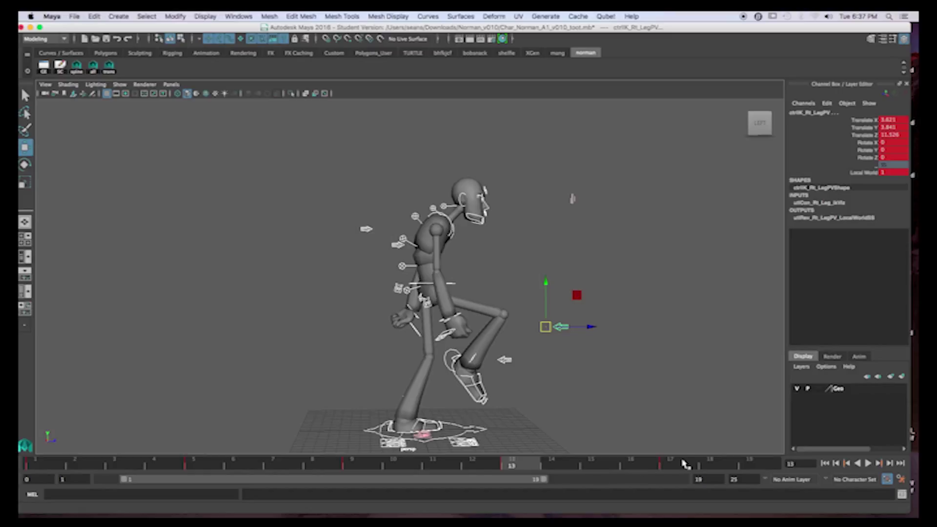
click(683, 464)
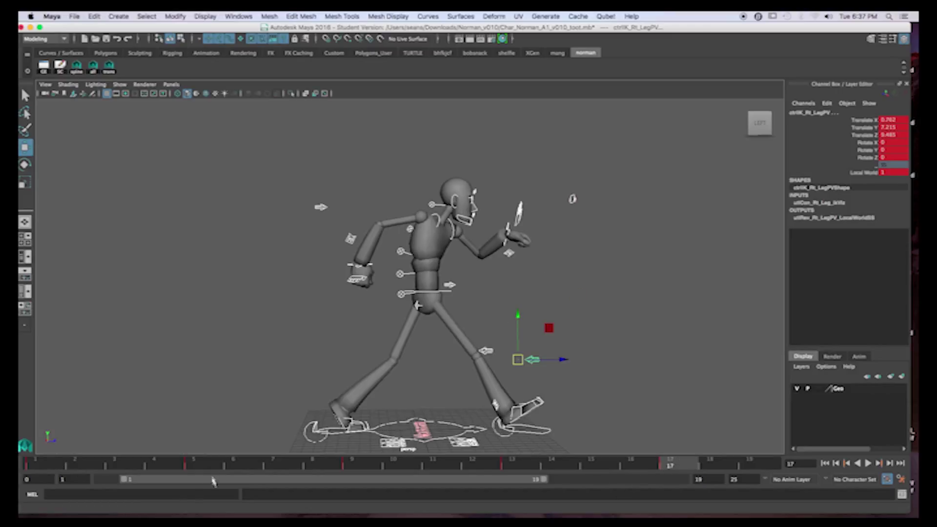